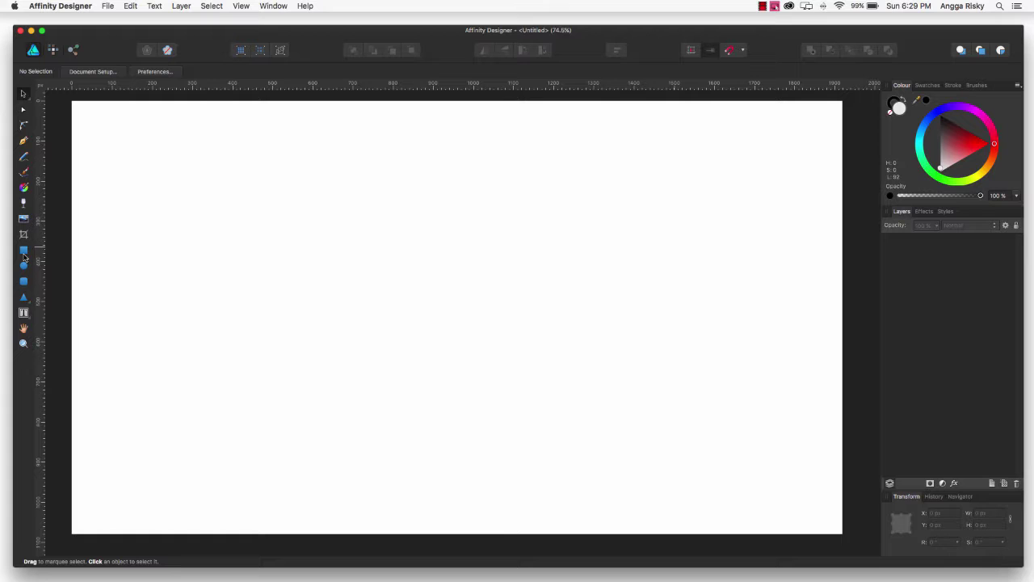
Try the Ellipse, Rectangle, Rounded Rectangle and Triangle tools, then choose the Donut Tool.
left_click(24, 266)
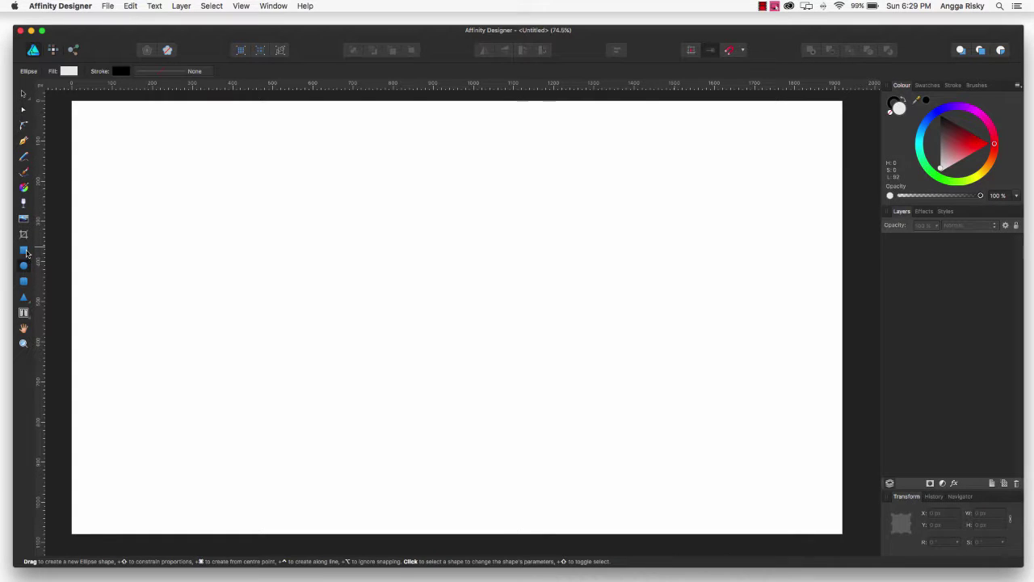
left_click(25, 252)
left_click(24, 268)
left_click(25, 283)
left_click(25, 256)
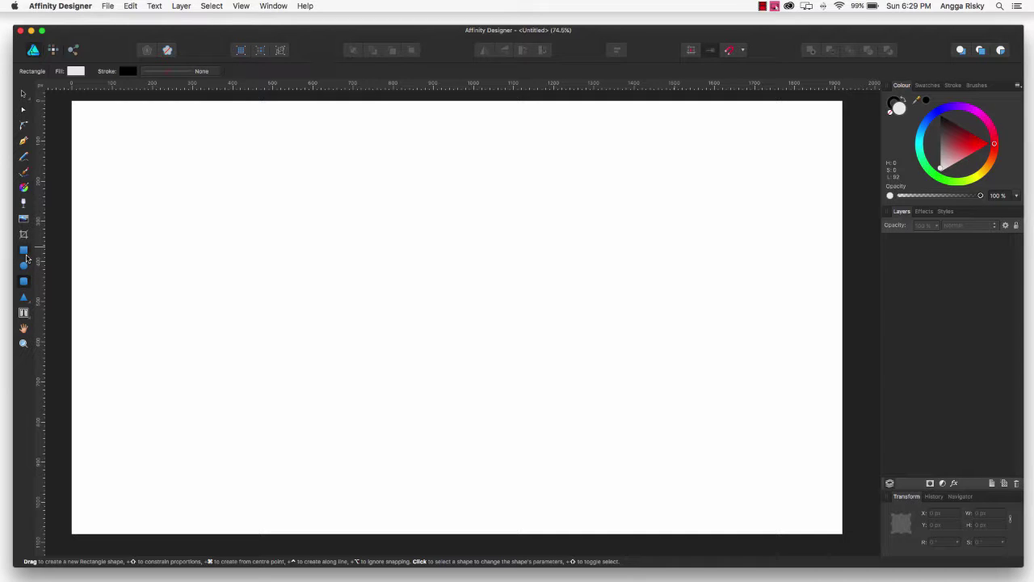
left_click(24, 297)
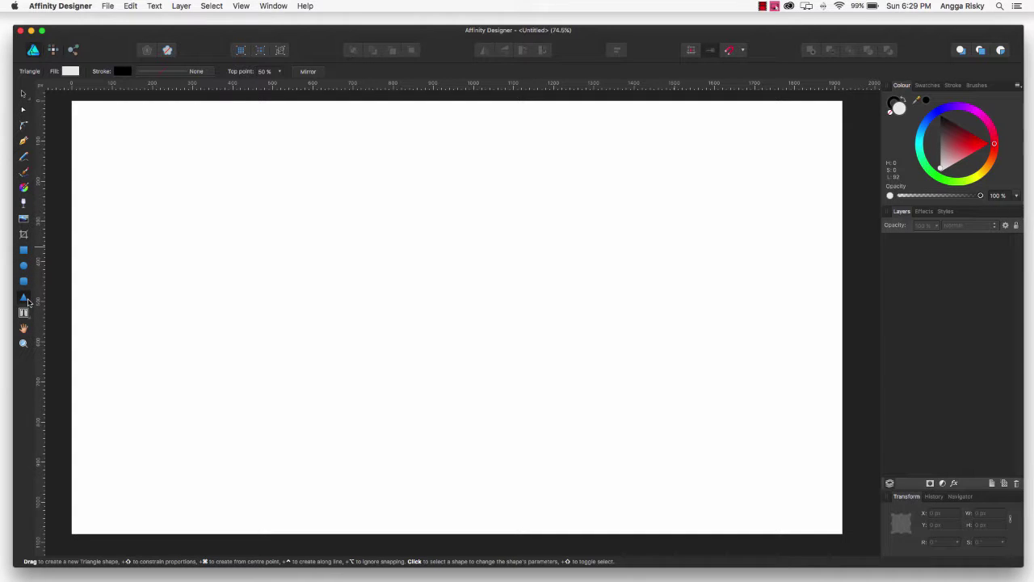
left_click(30, 305)
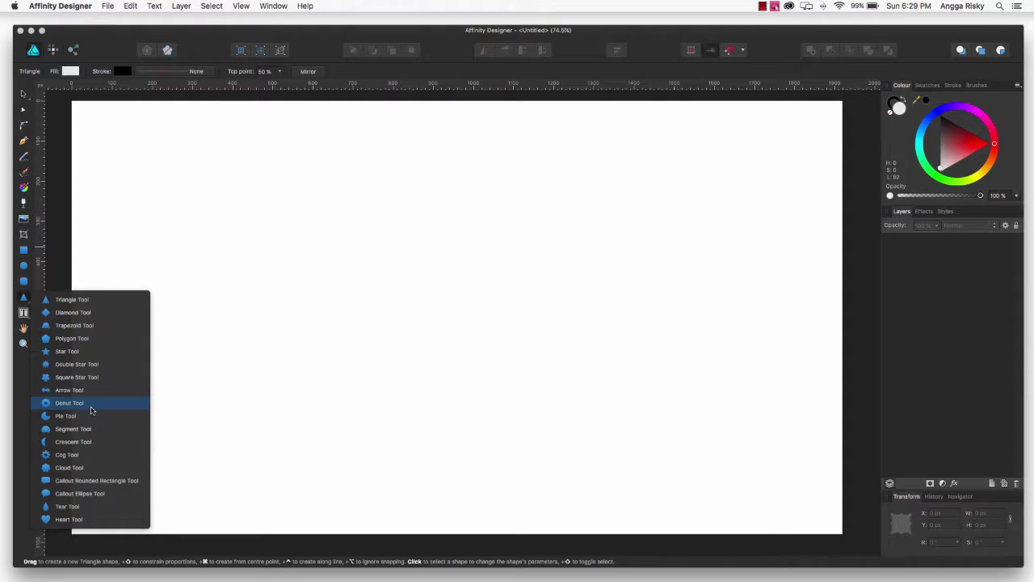
left_click(89, 416)
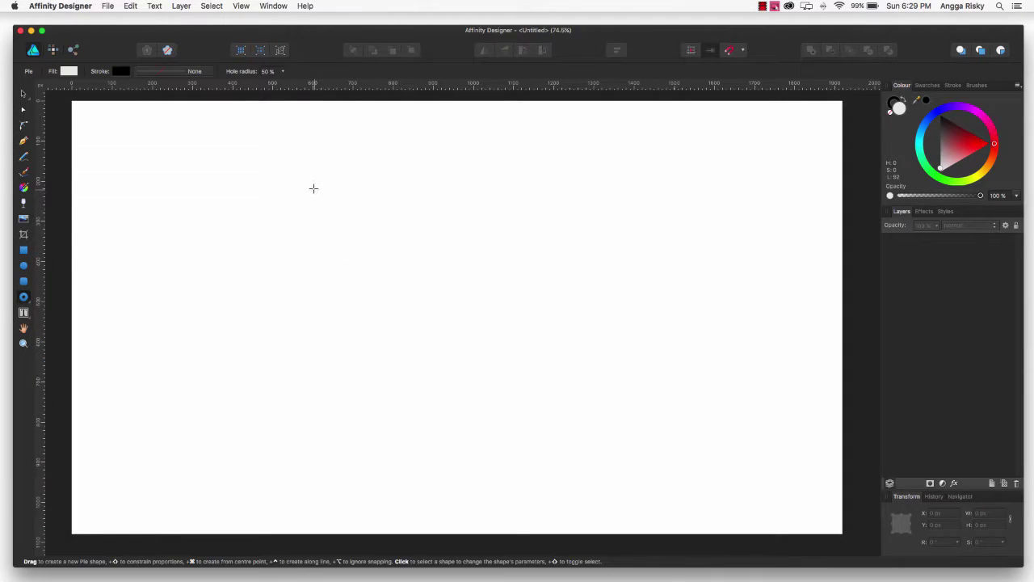
Draw a 426 × 426 px donut and align it to the page centre horizontally and vertically.
left_click_drag(313, 188, 502, 358)
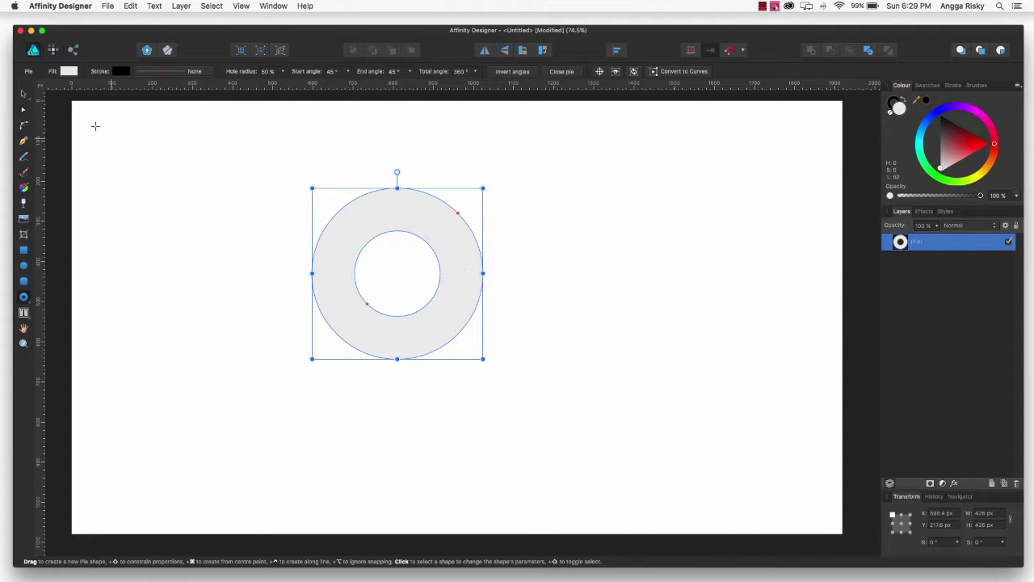
left_click(22, 96)
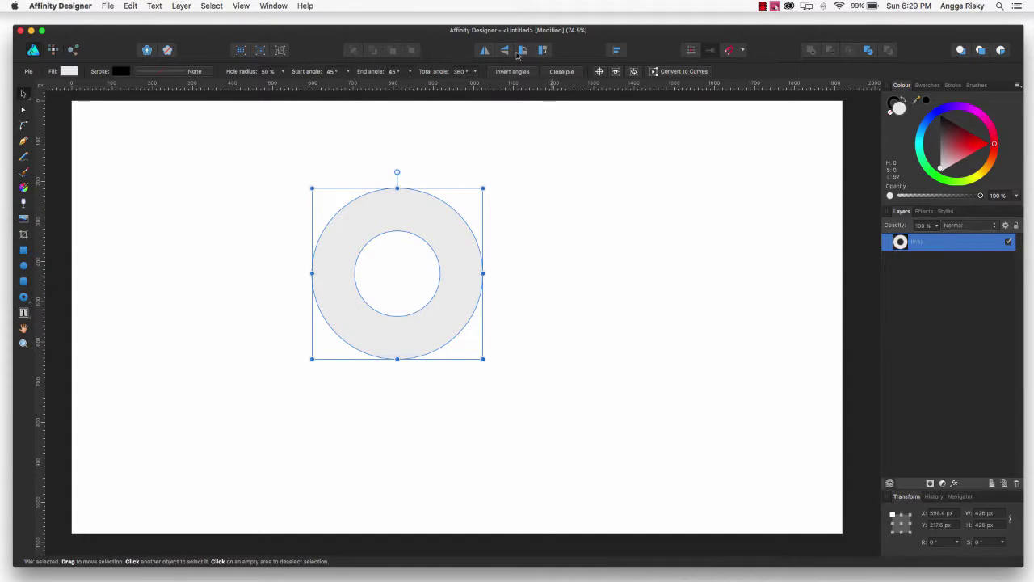
left_click(616, 50)
left_click(638, 82)
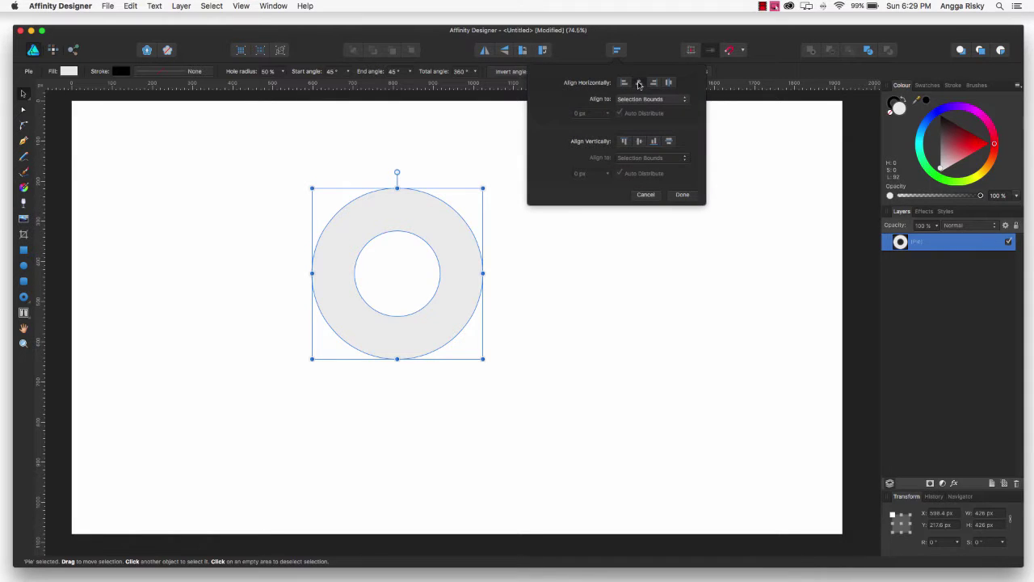
left_click(648, 143)
left_click(620, 50)
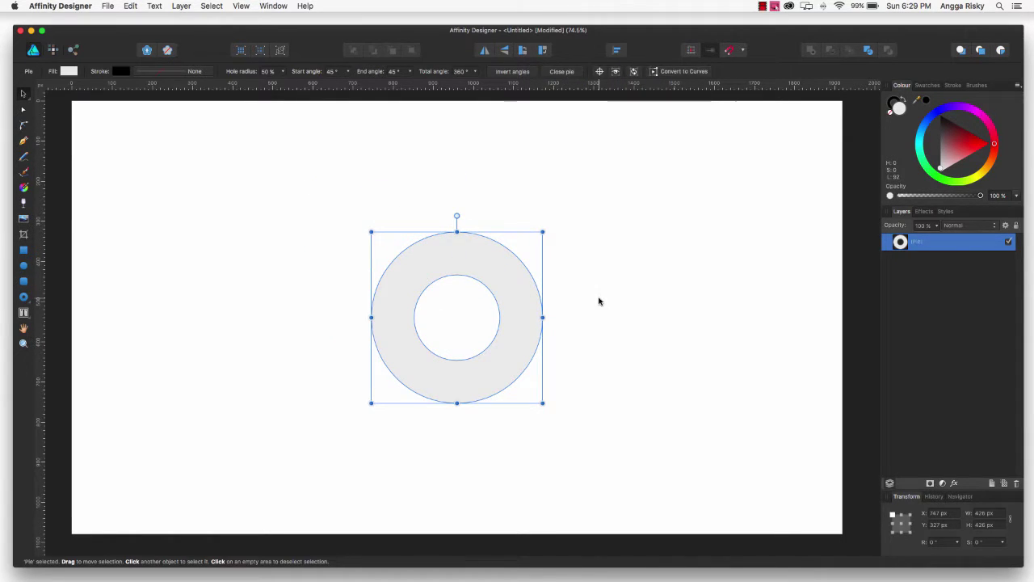
left_click(598, 300)
left_click(525, 300)
Change the donut's fill to bright blue, hex 0092D3.
left_click(69, 72)
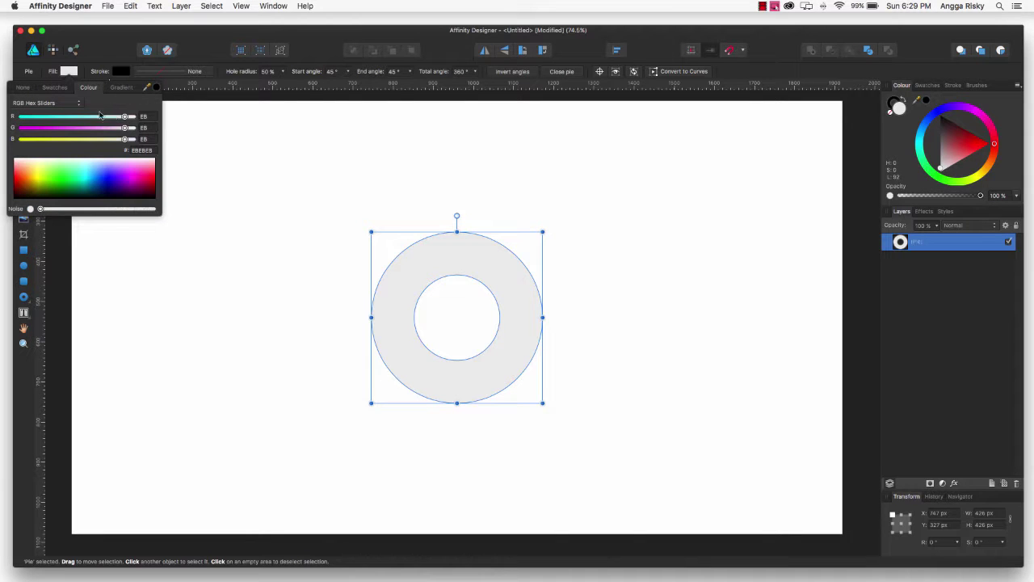
left_click_drag(119, 141, 73, 141)
left_click_drag(99, 187, 92, 184)
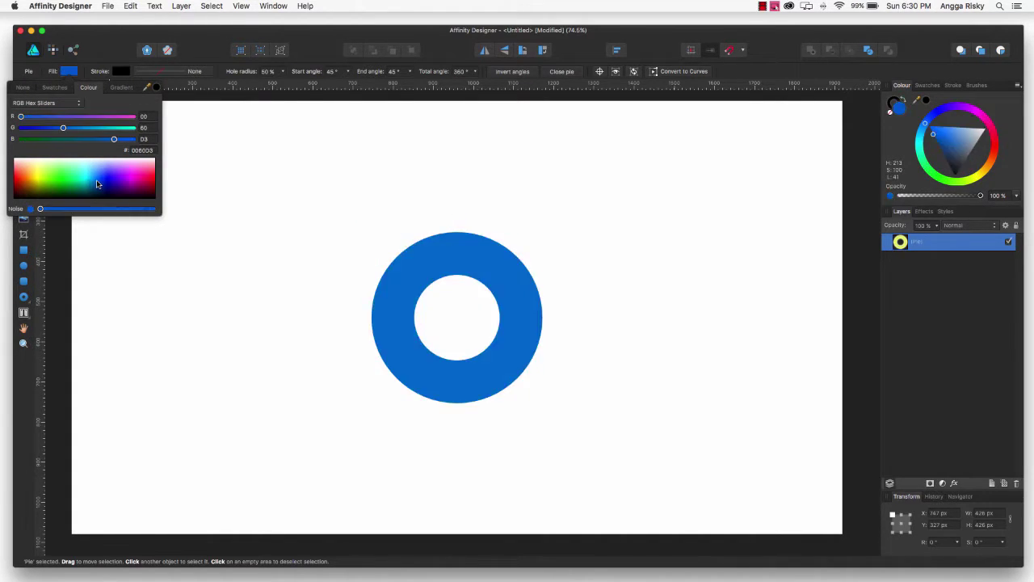
left_click(305, 142)
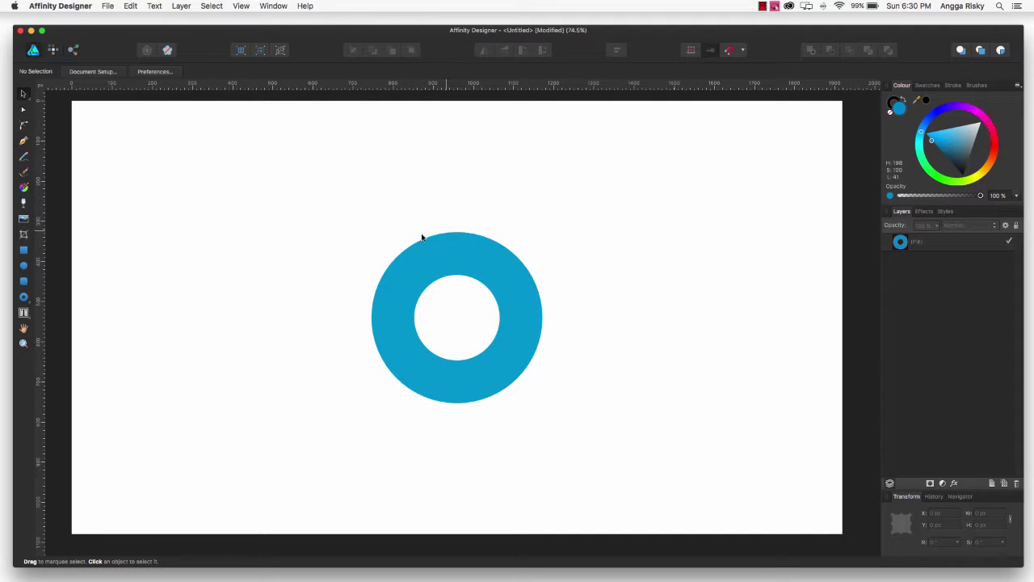
Load logo-unpam.jpg from the Pictures folder with the Place Image Tool.
left_click(106, 7)
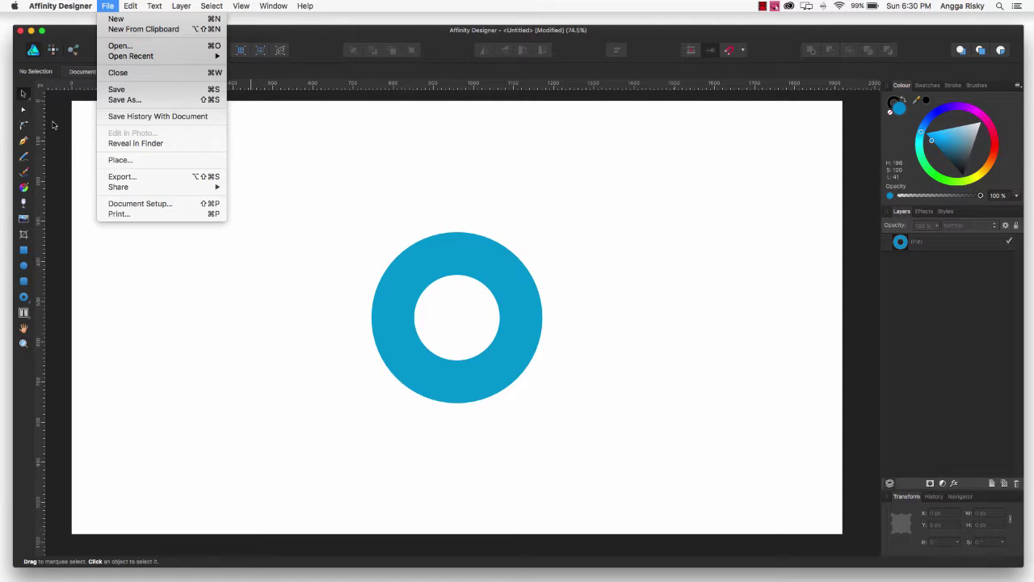
left_click(51, 205)
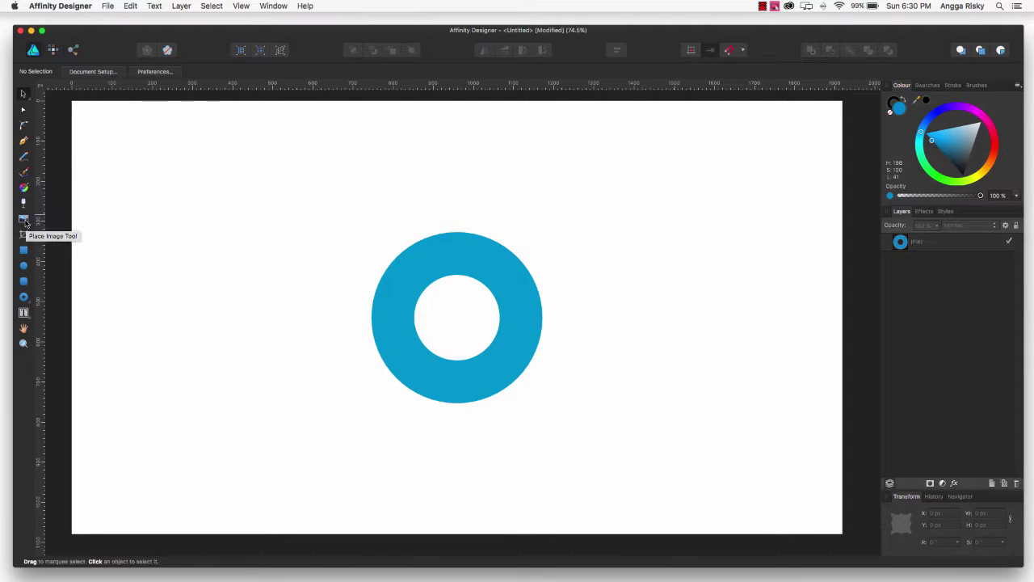
left_click(24, 220)
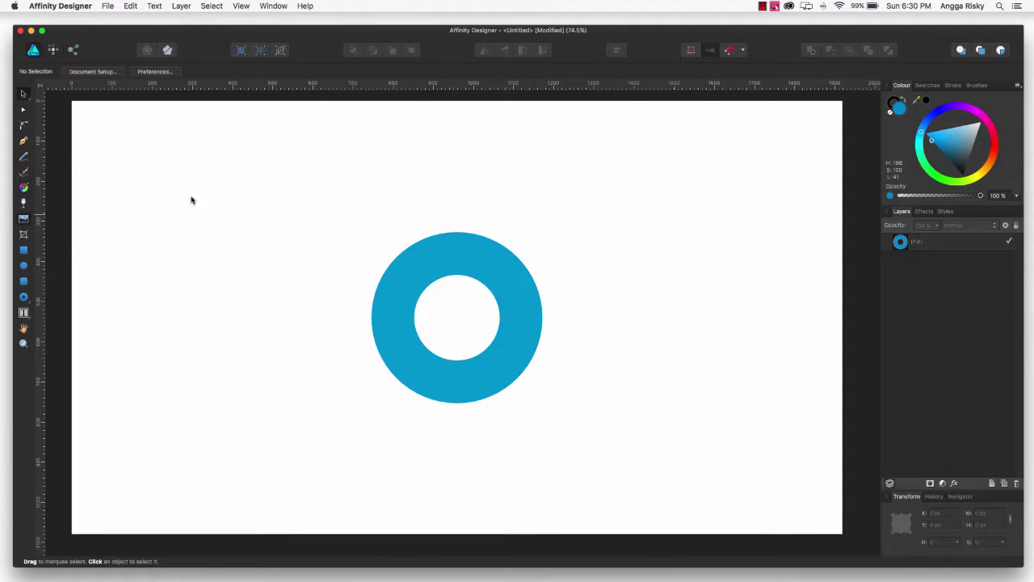
left_click(397, 194)
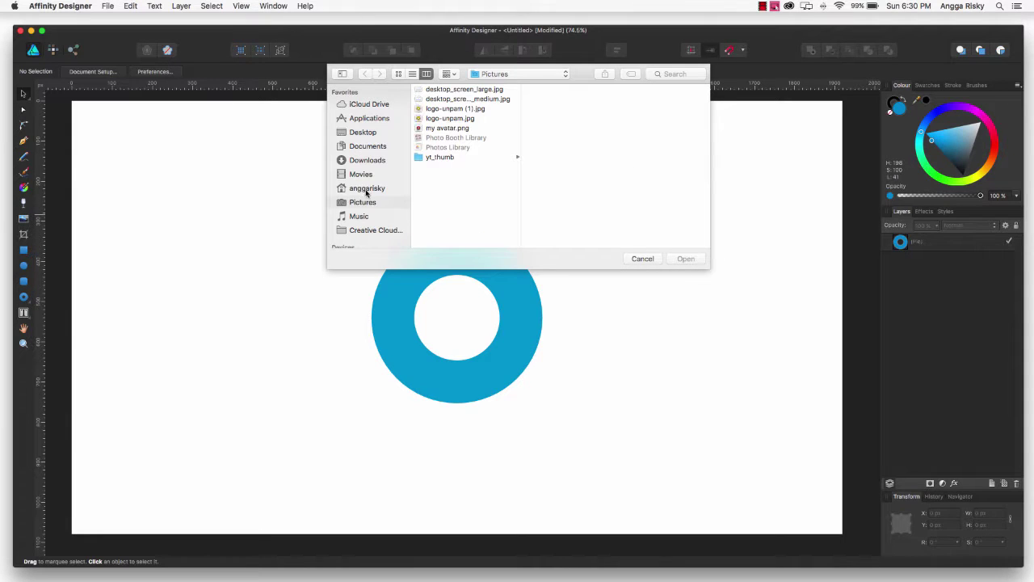
left_click(449, 128)
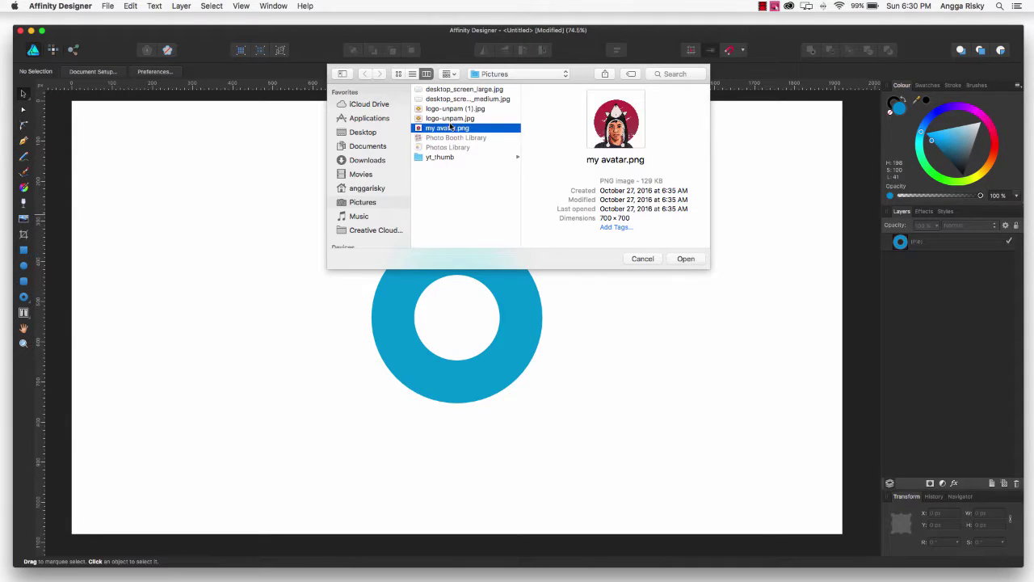
left_click(449, 118)
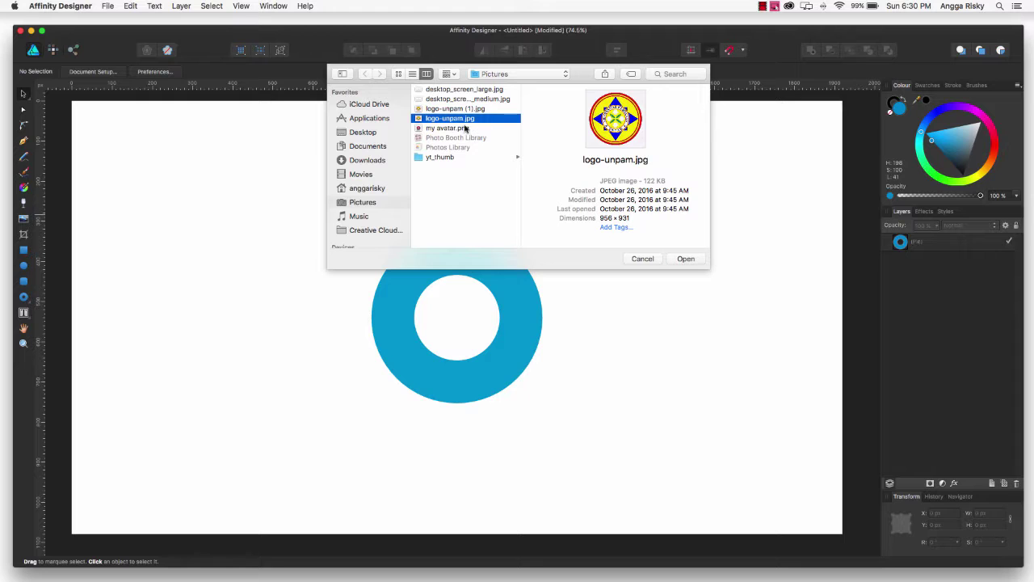
left_click(685, 259)
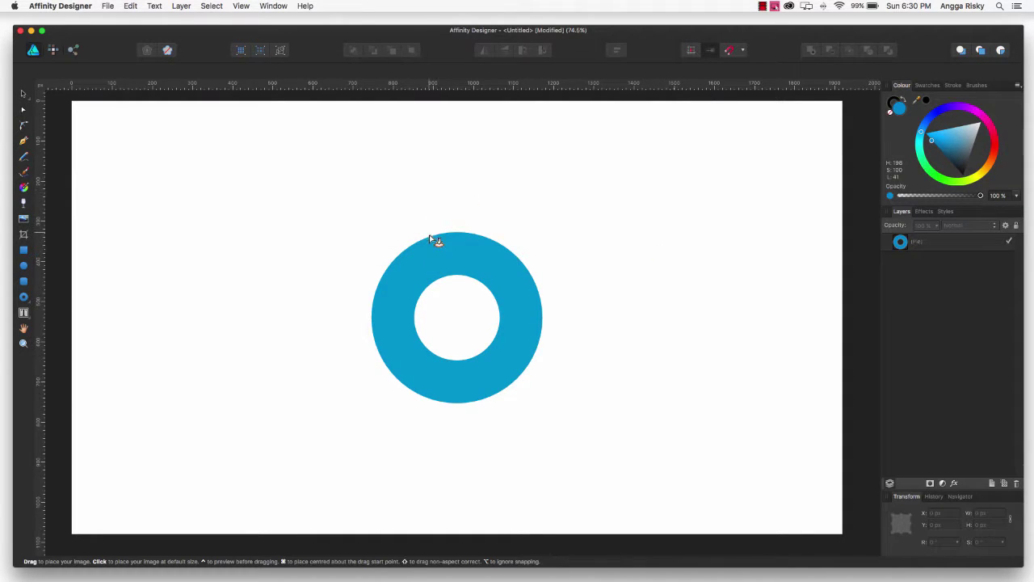
Place the UNPAM logo on the page and drag its layer onto the Pie layer.
left_click(434, 257)
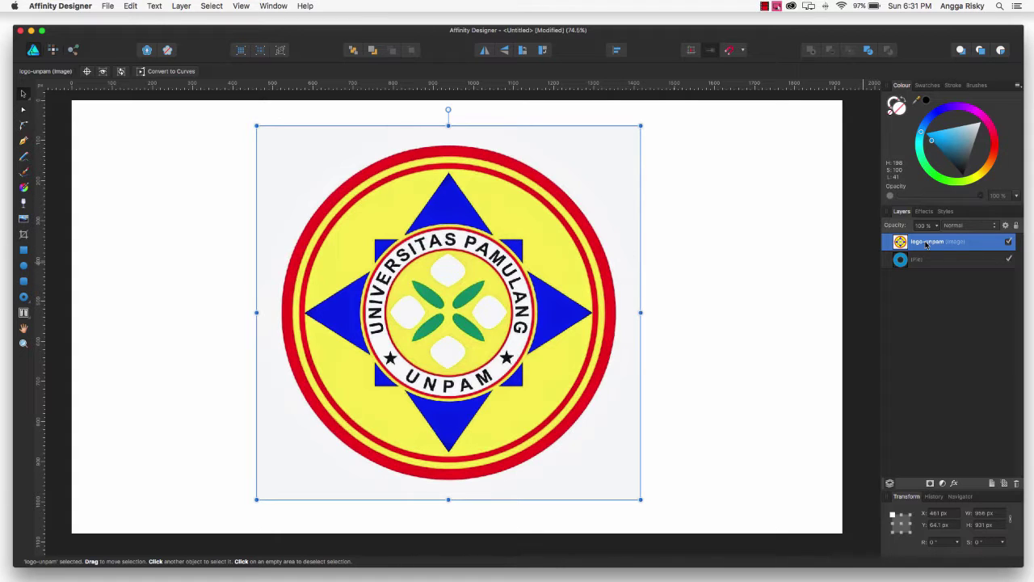
left_click_drag(934, 247, 928, 269)
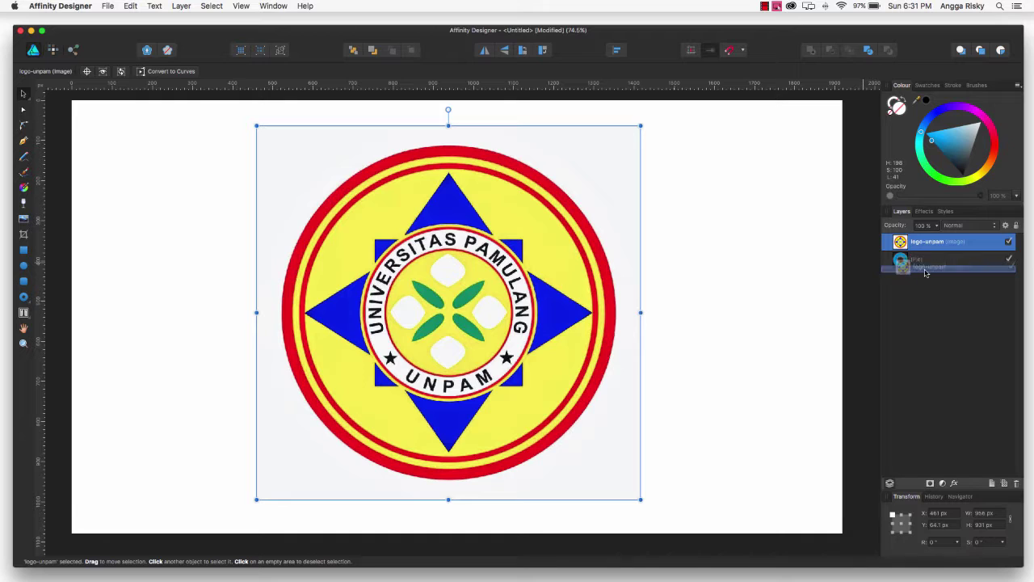
mouse_move(927, 268)
left_mouse_down()
mouse_move(918, 275)
mouse_move(926, 270)
left_mouse_up()
Undo the layer move, then resize and nudge the logo so the emblem fits the donut ring.
key("super+z")
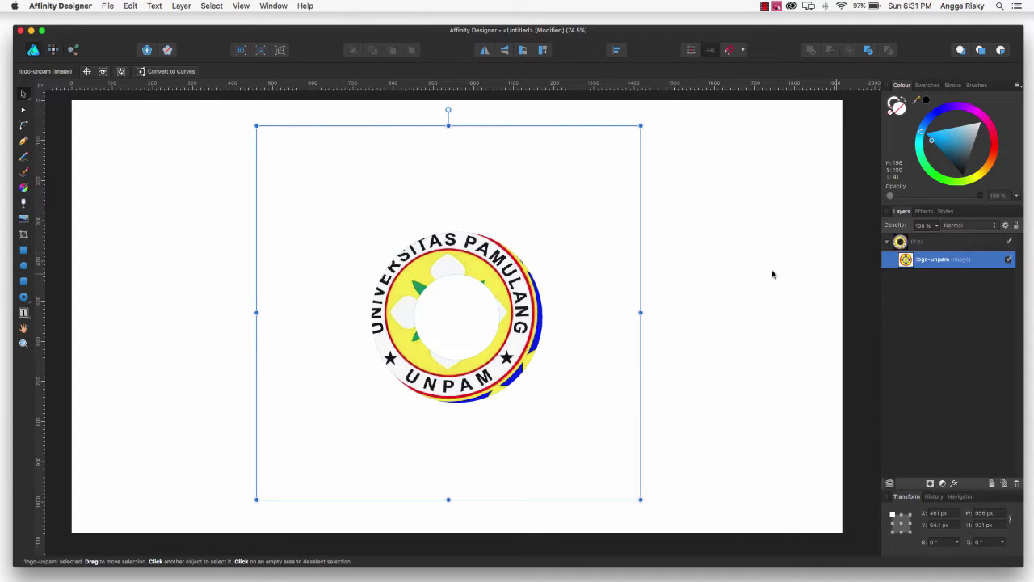
left_click_drag(641, 127, 591, 223)
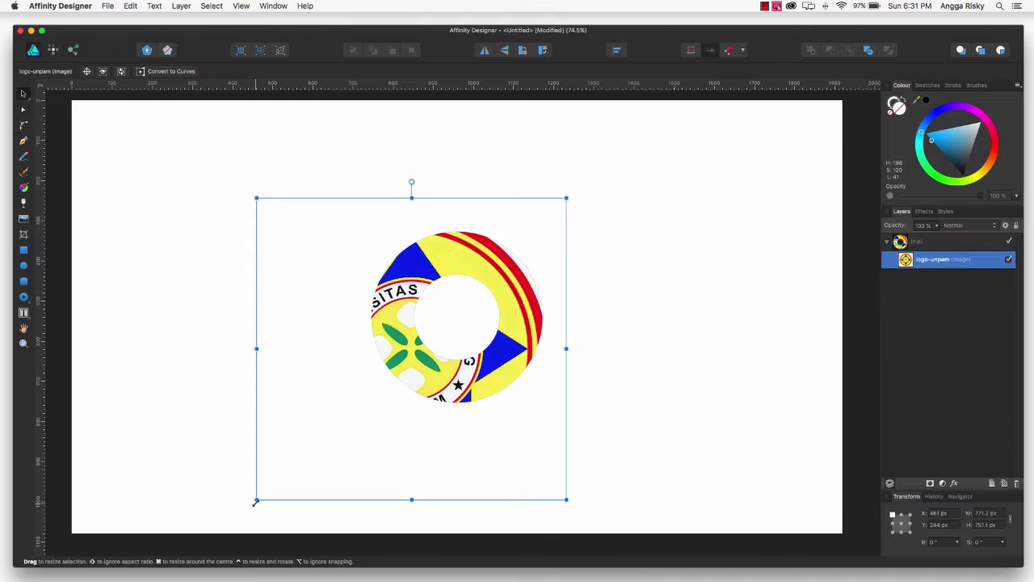
left_click_drag(256, 500, 368, 432)
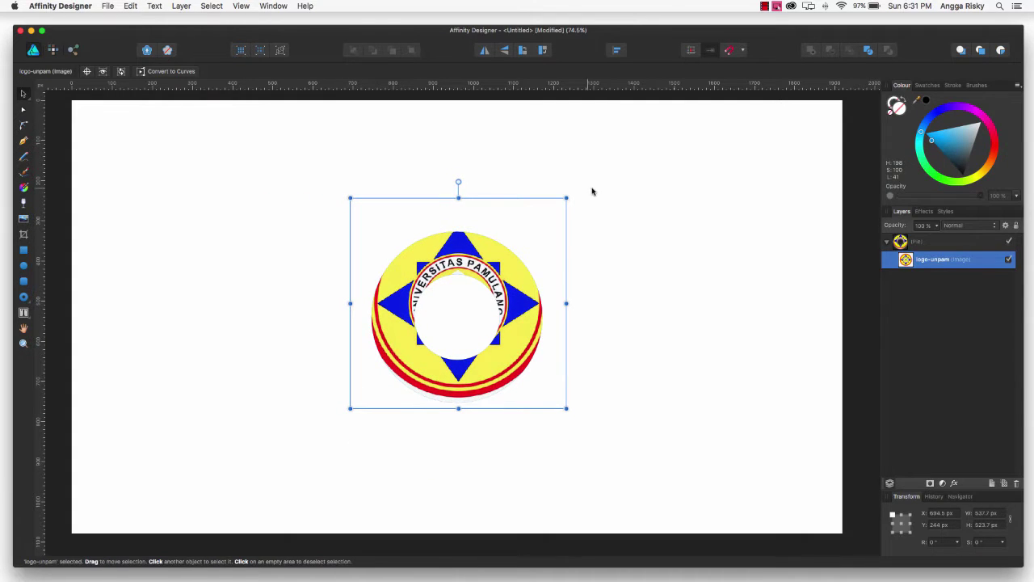
mouse_move(566, 198)
left_mouse_down()
mouse_move(539, 236)
mouse_move(549, 229)
left_mouse_up()
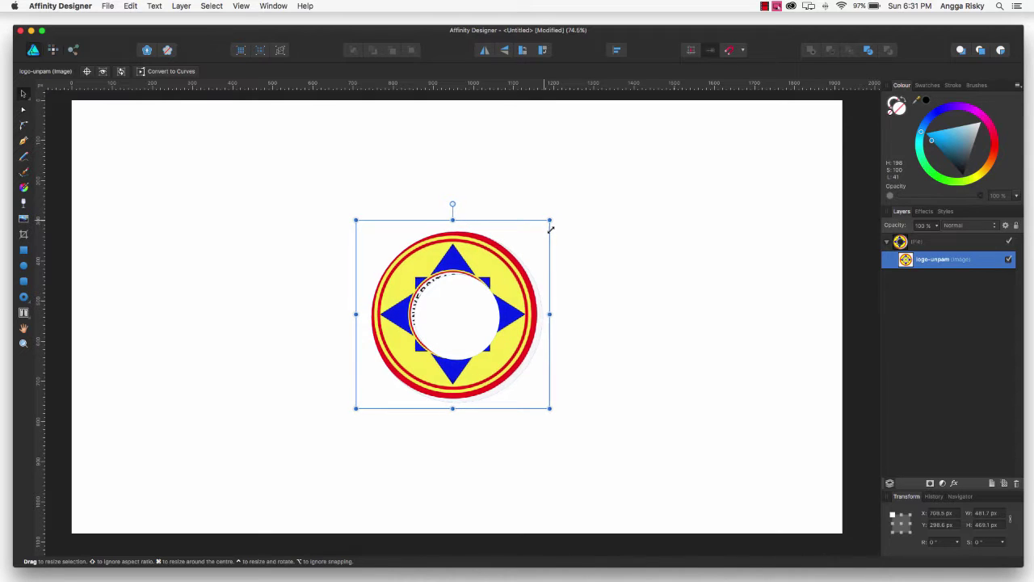
key("Right")
key("Right")
key("Right")
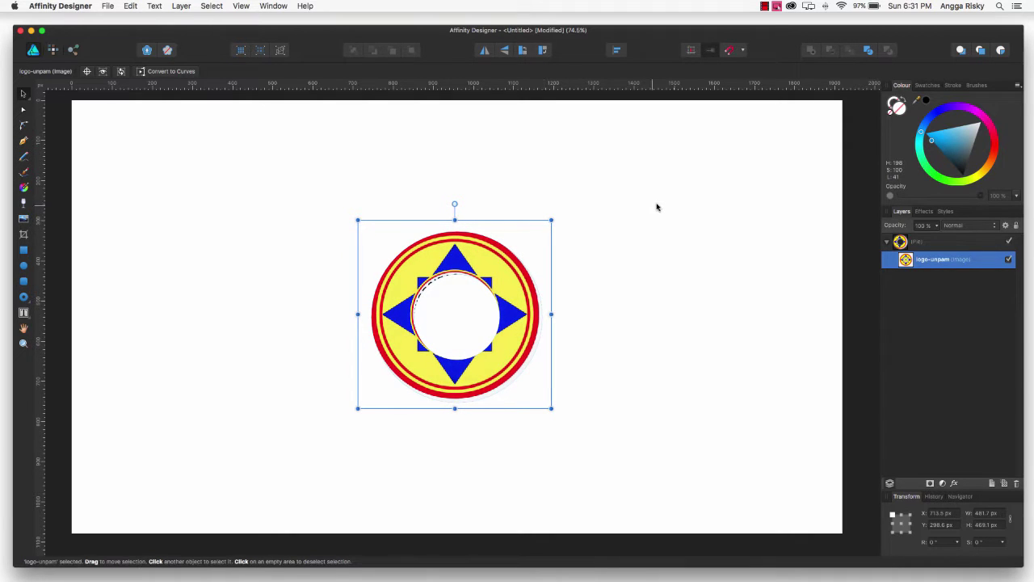
Draw a 294.9 × 294.9 px square to the left of the donut.
left_click(662, 207)
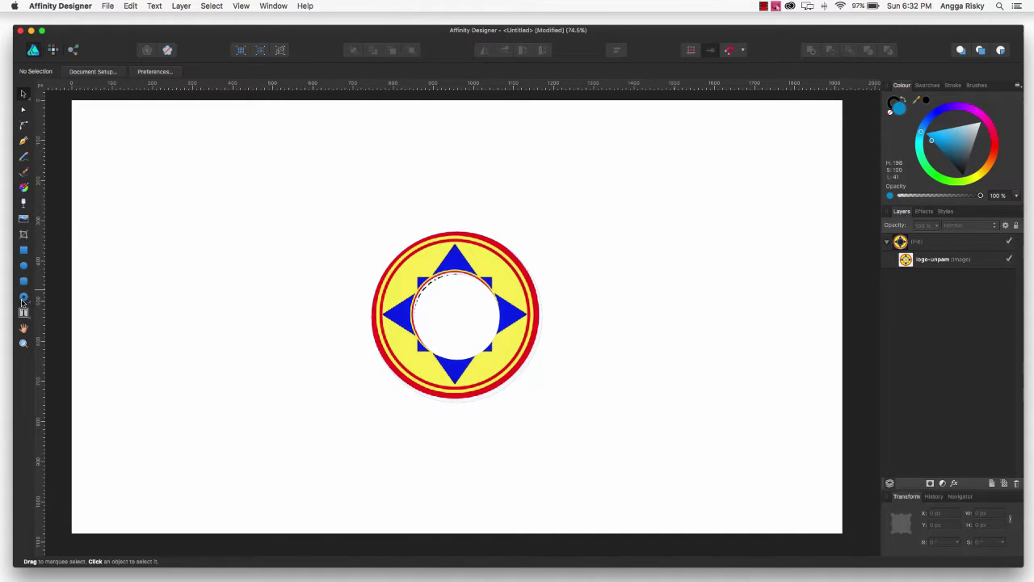
left_click(24, 250)
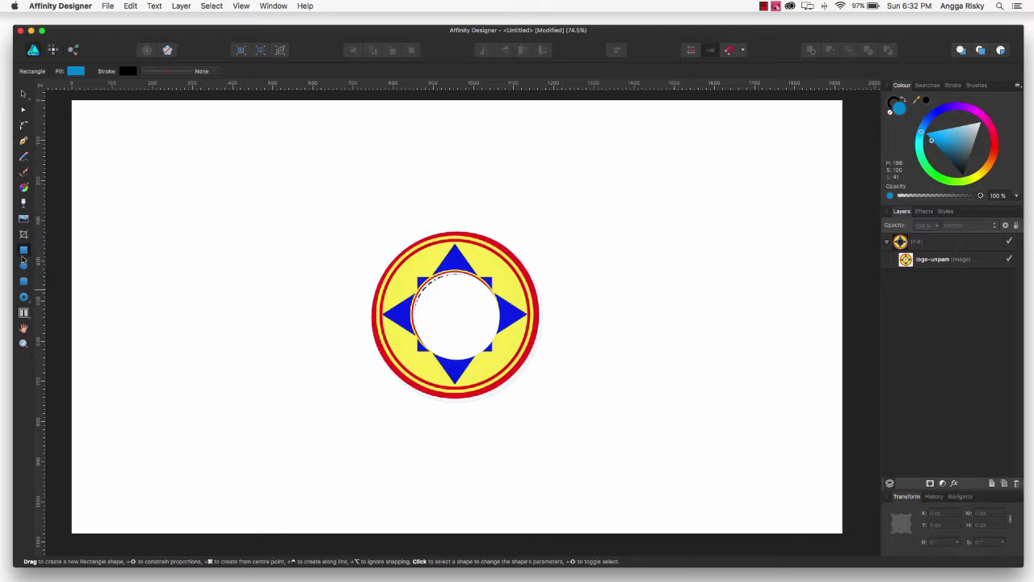
mouse_move(194, 197)
left_mouse_down()
mouse_move(321, 307)
mouse_move(312, 316)
left_mouse_up()
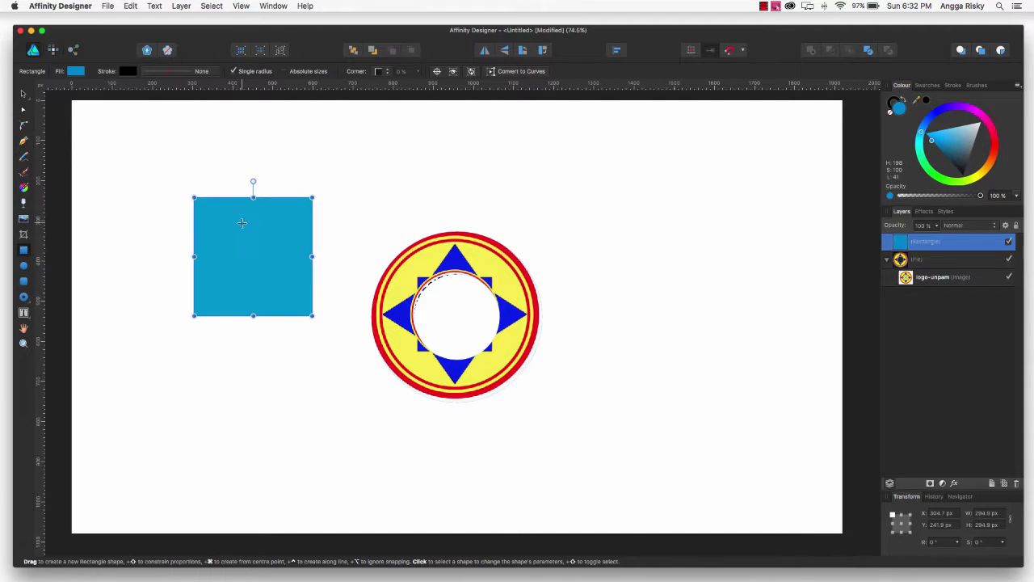
Change the square's fill from blue to crimson red, hex E90052.
left_click(76, 71)
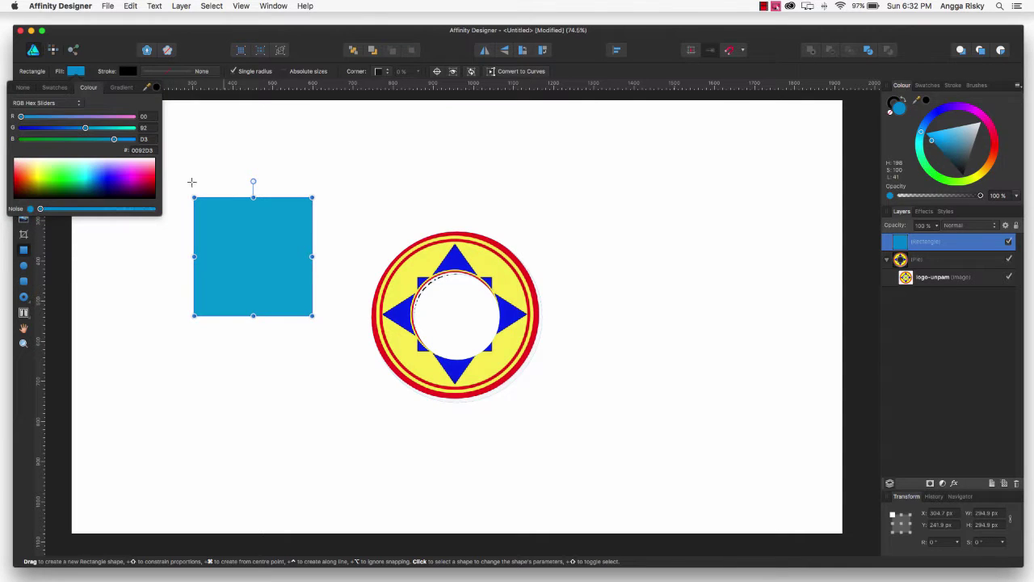
left_click(140, 179)
mouse_move(140, 180)
left_mouse_down()
mouse_move(149, 179)
mouse_move(63, 210)
left_mouse_up()
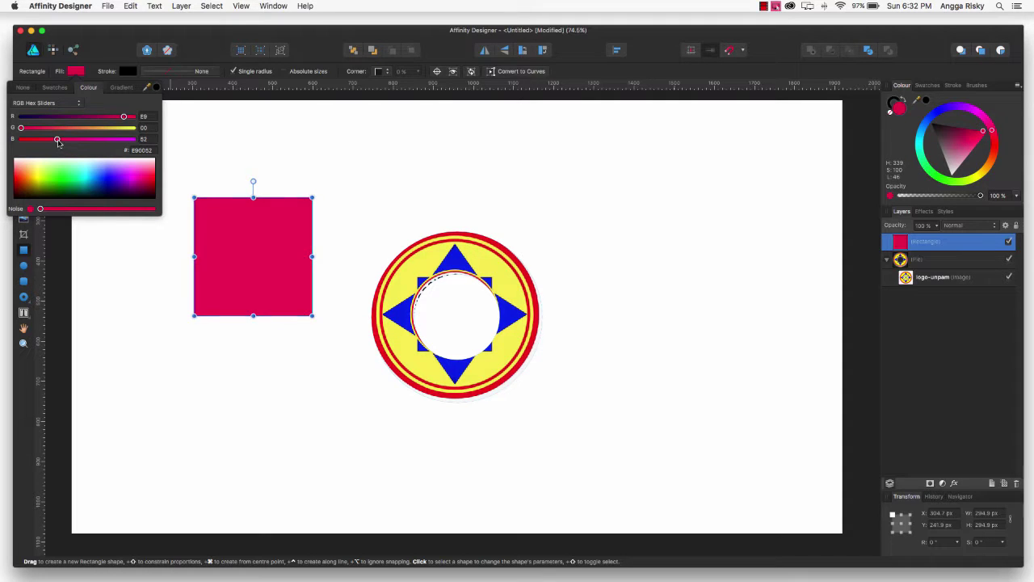
left_click_drag(56, 139, 48, 139)
left_click(221, 138)
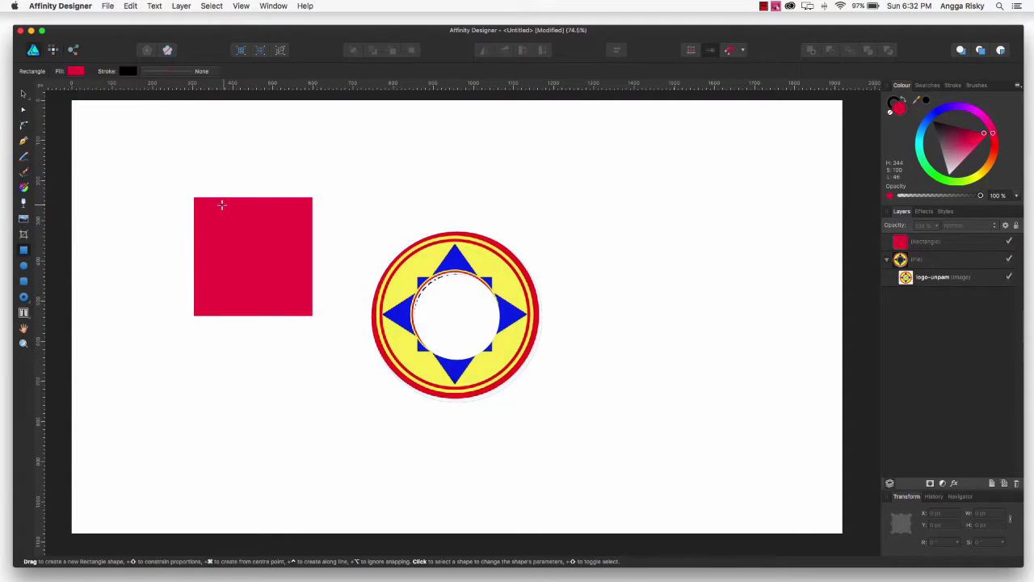
Draw a 12-tooth cog overlapping the red square's top-right corner.
left_click(29, 304)
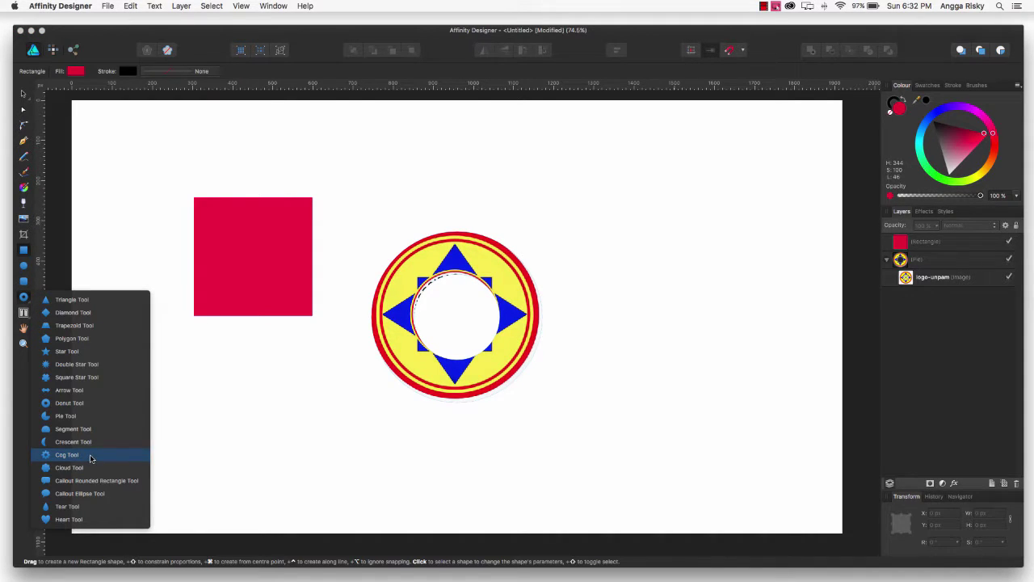
left_click(90, 456)
left_click_drag(273, 167, 376, 275)
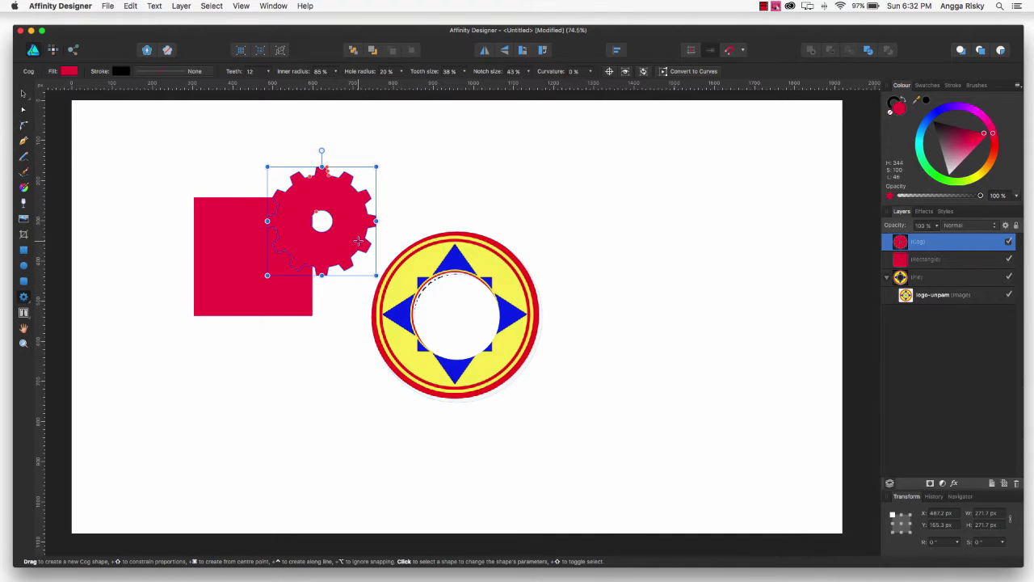
left_click_drag(353, 240, 339, 221)
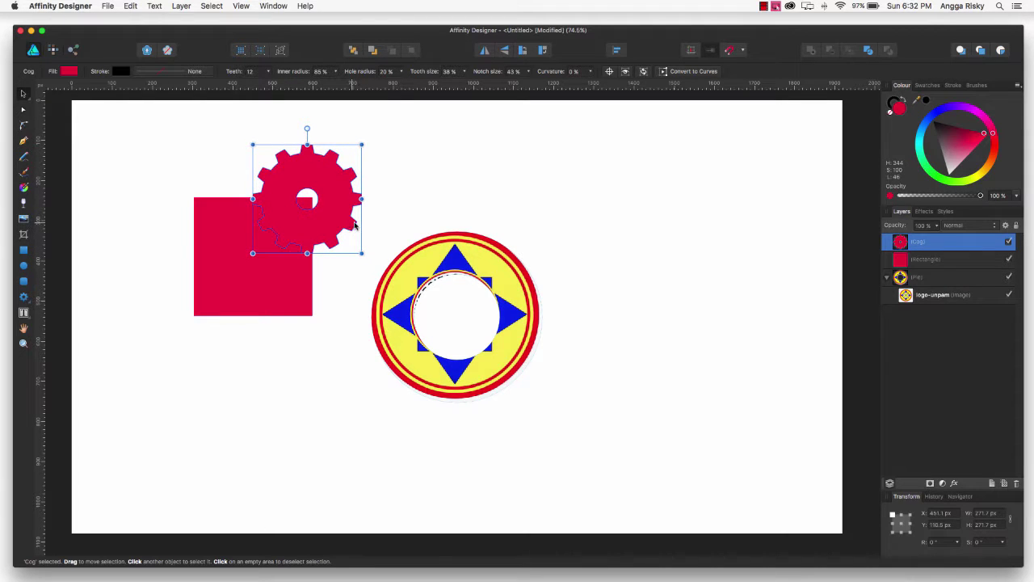
Fill the cog light blue, hex 5093FF.
left_click(65, 72)
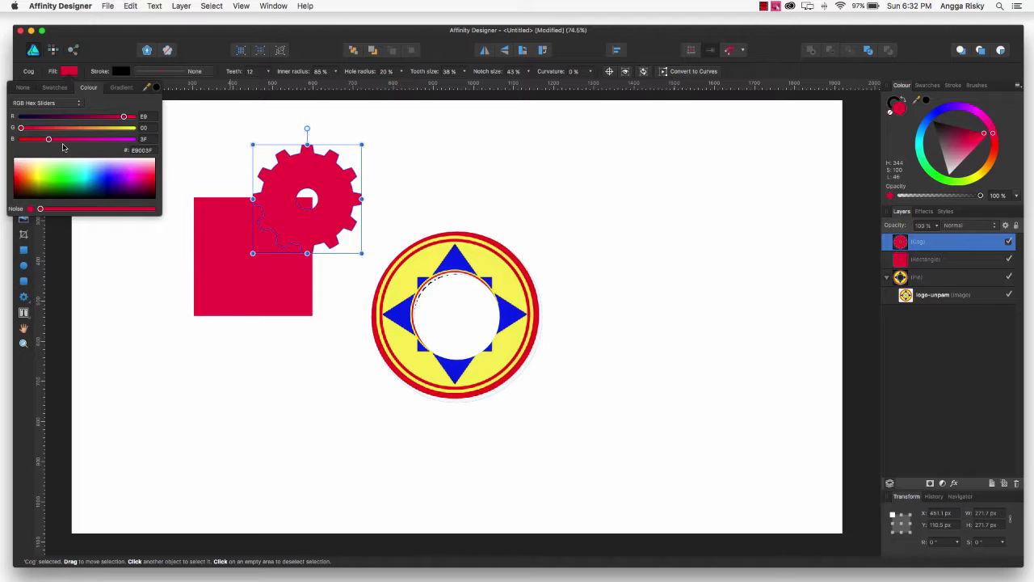
mouse_move(61, 128)
left_mouse_down()
mouse_move(99, 127)
mouse_move(91, 116)
mouse_move(22, 117)
left_mouse_up()
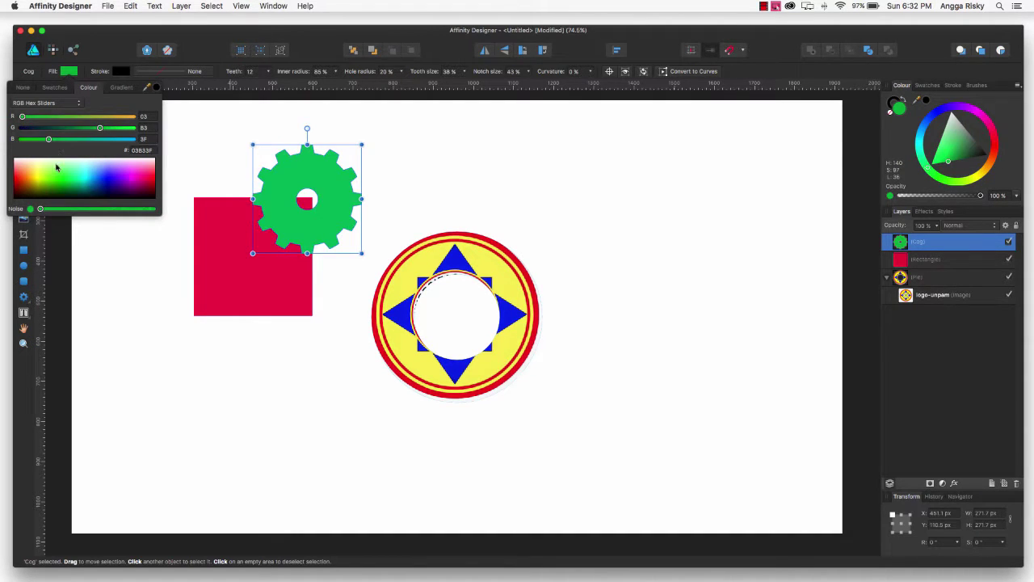
left_click(101, 176)
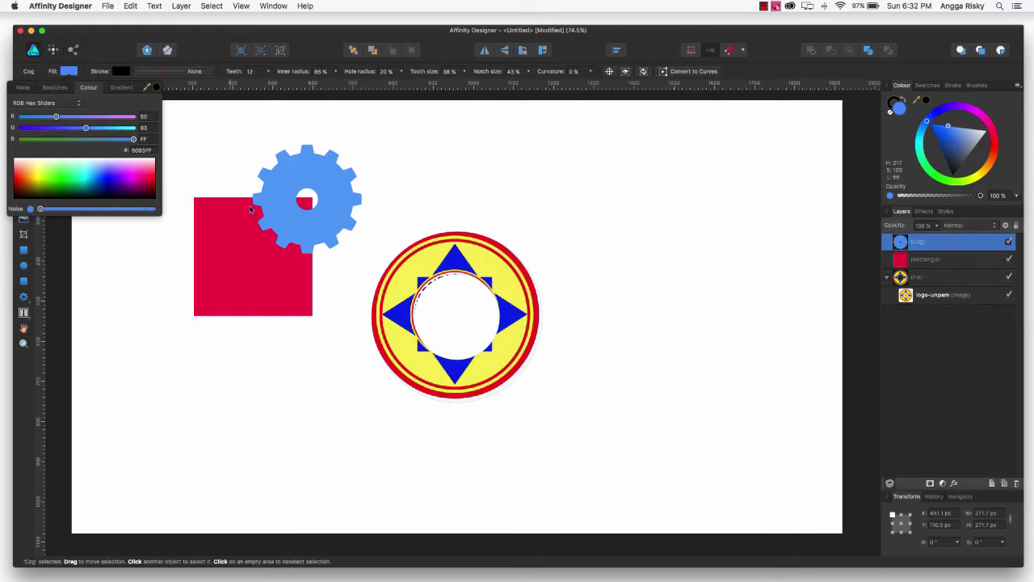
left_click(428, 179)
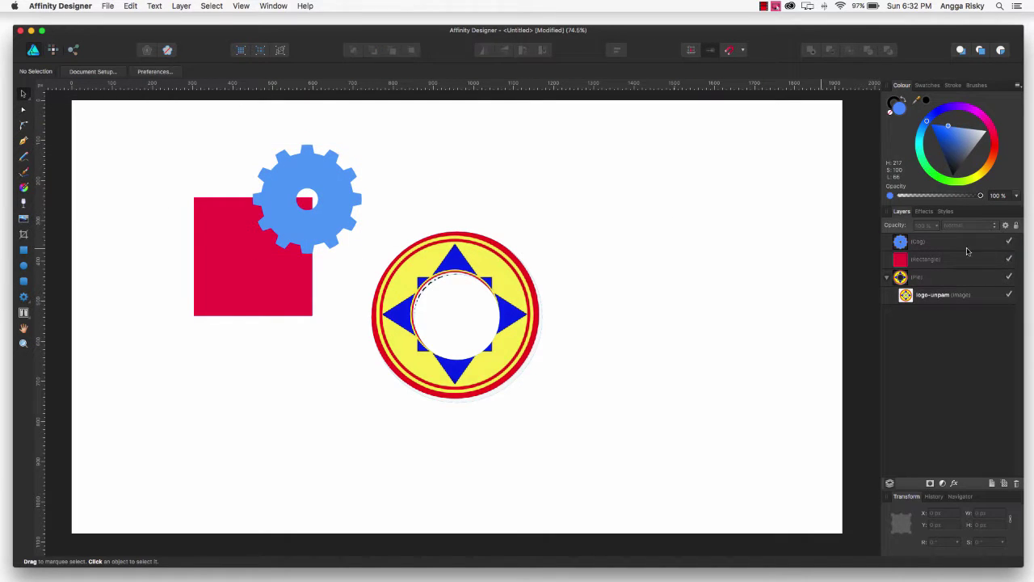
Clip the Cog layer inside the Rectangle layer and move it to the square's right edge.
left_click(925, 242)
left_click_drag(915, 244, 915, 262)
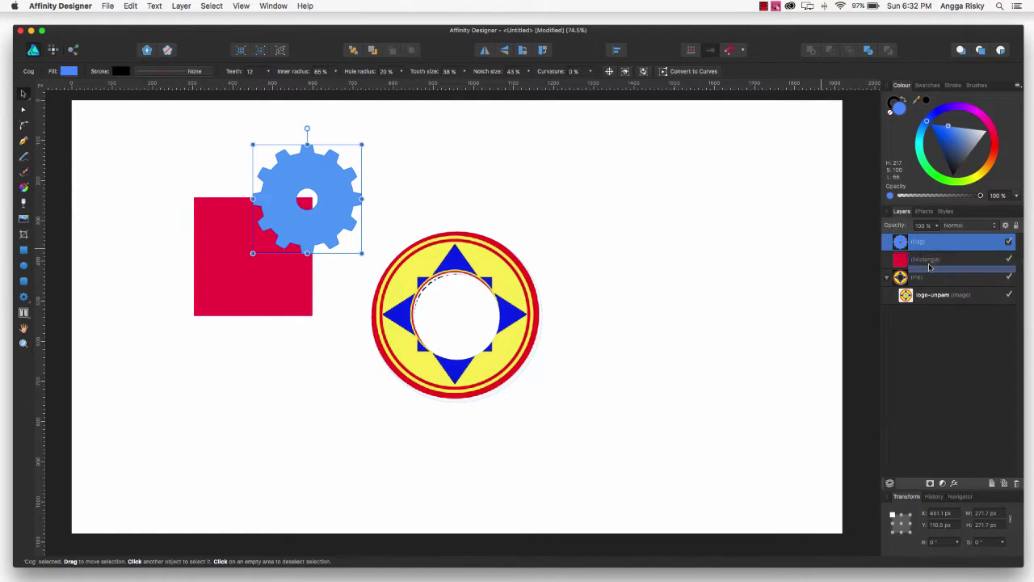
mouse_move(331, 220)
left_mouse_down()
mouse_move(306, 224)
mouse_move(285, 261)
mouse_move(330, 288)
mouse_move(343, 285)
left_mouse_up()
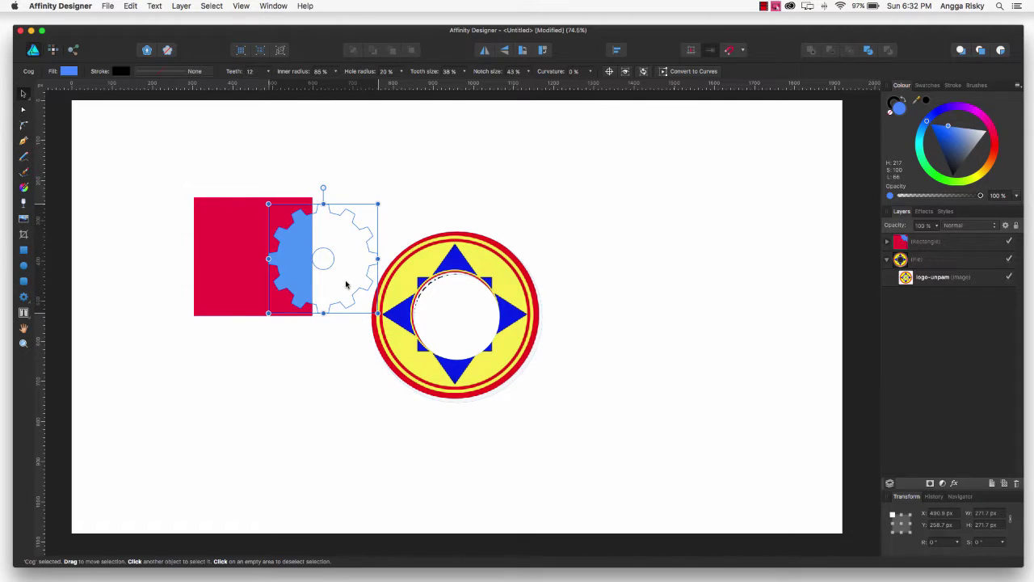
left_click(404, 199)
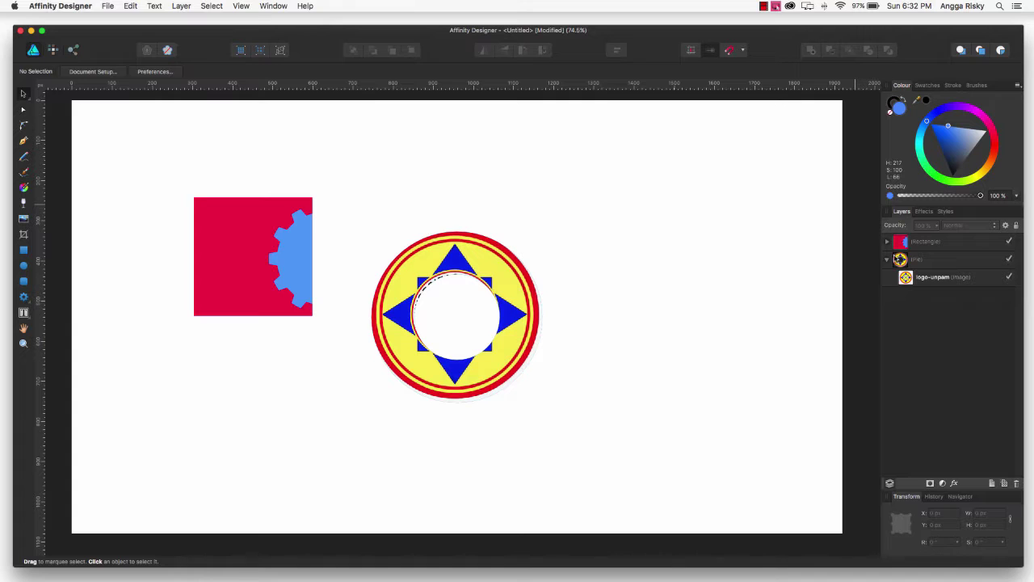
Set the clipped cog's fill to white, hex FFFFFF.
left_click(888, 242)
left_click(913, 260)
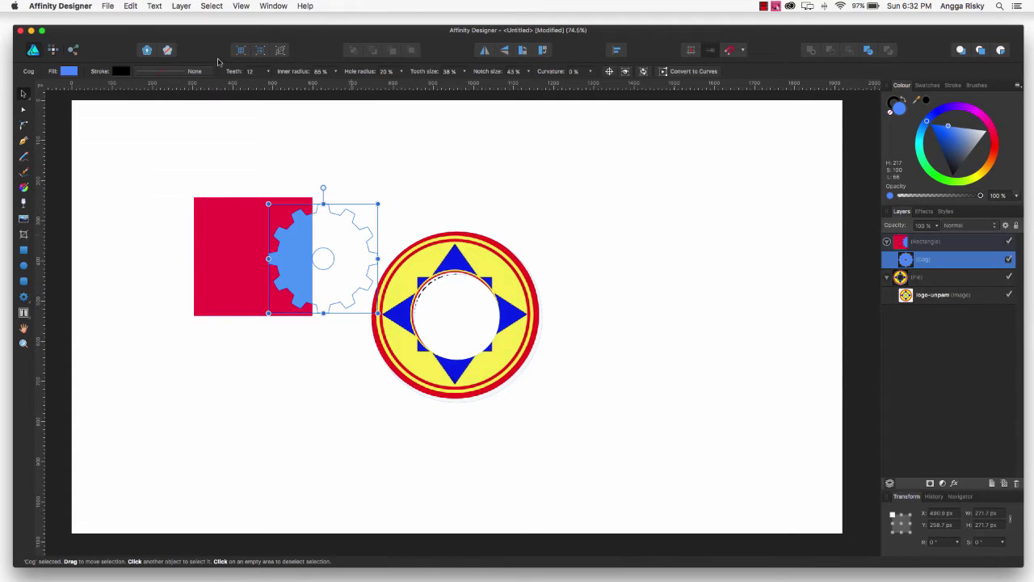
left_click(65, 72)
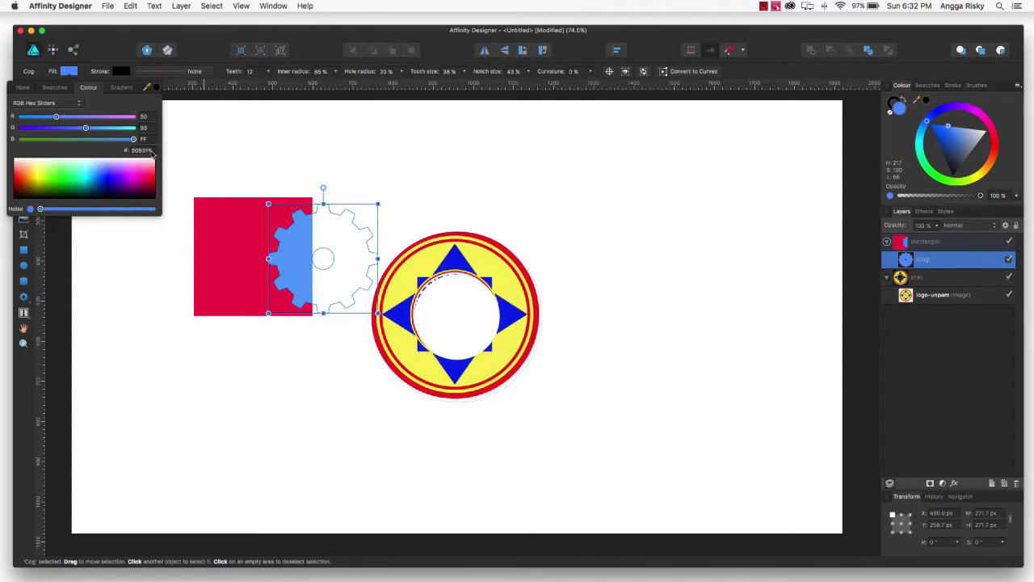
left_click(150, 151)
type("fffff")
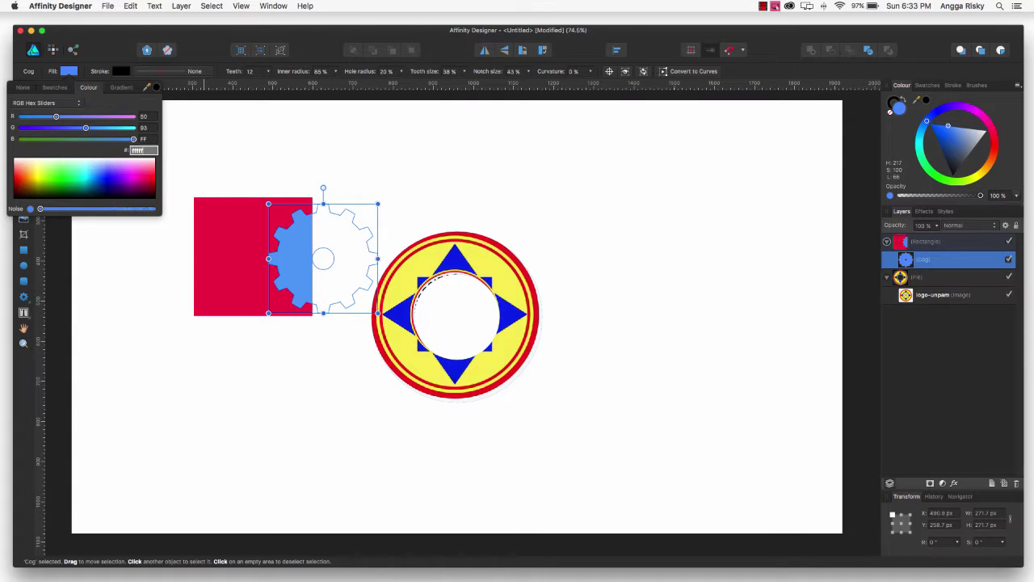
key("Return")
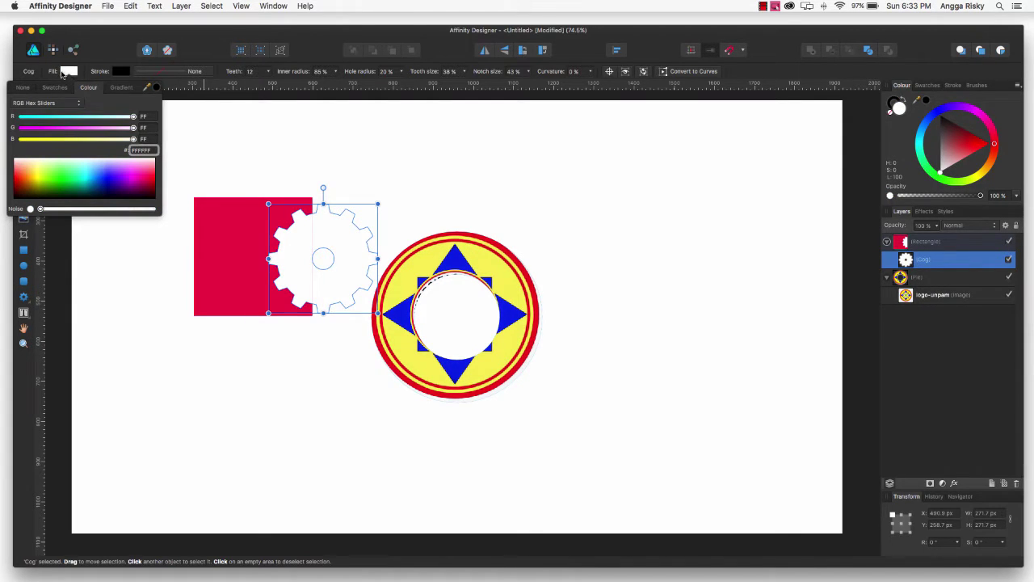
left_click(286, 106)
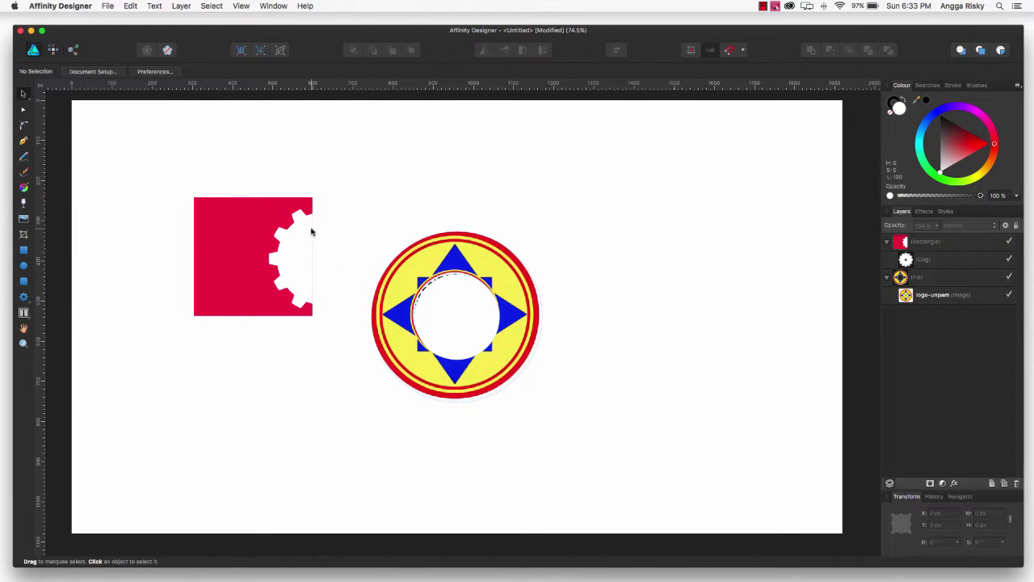
Zoom in and slide the clipped cog left so its red centre hole shows inside the square.
scroll(314, 232, "up", 1)
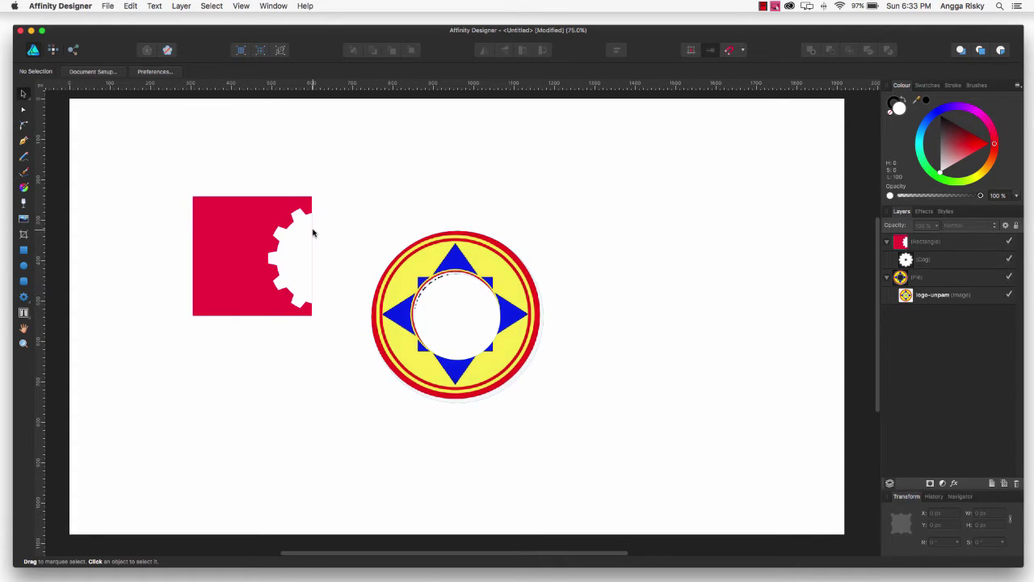
scroll(313, 233, "up", 3)
scroll(316, 231, "left", 5)
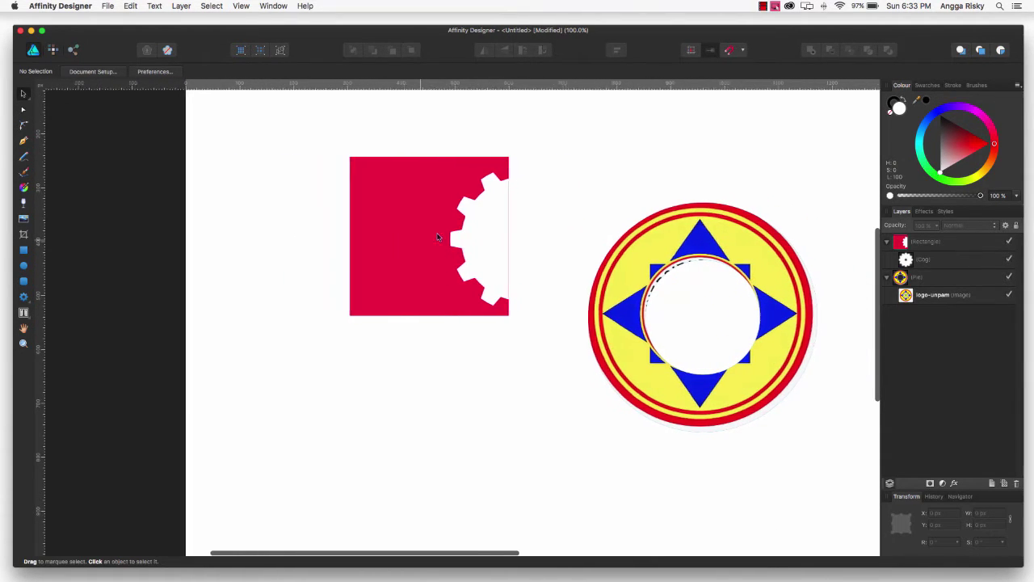
scroll(437, 237, "right", 1)
left_click(437, 237)
left_click(458, 232)
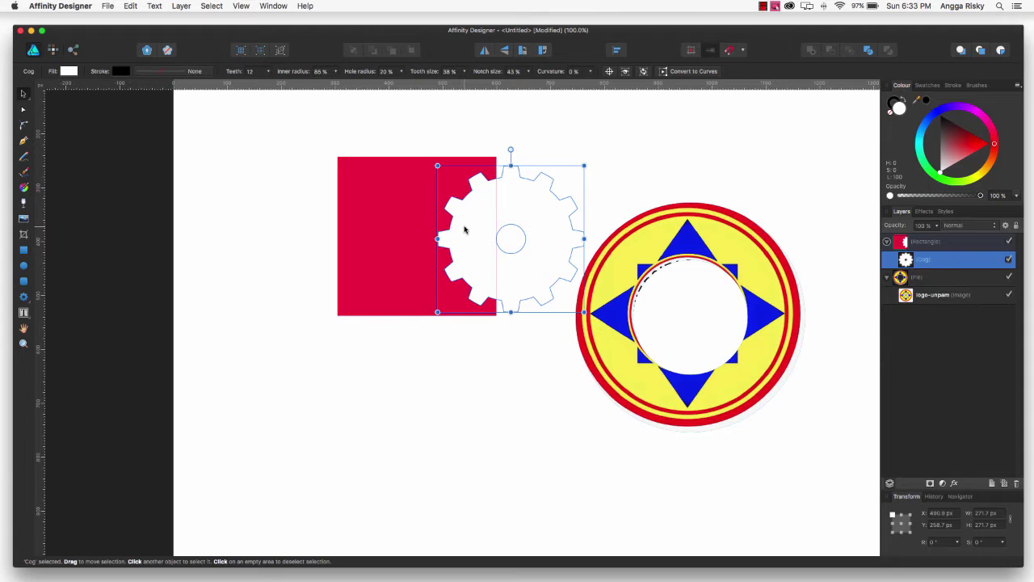
left_click_drag(465, 229, 429, 225)
left_click(571, 176)
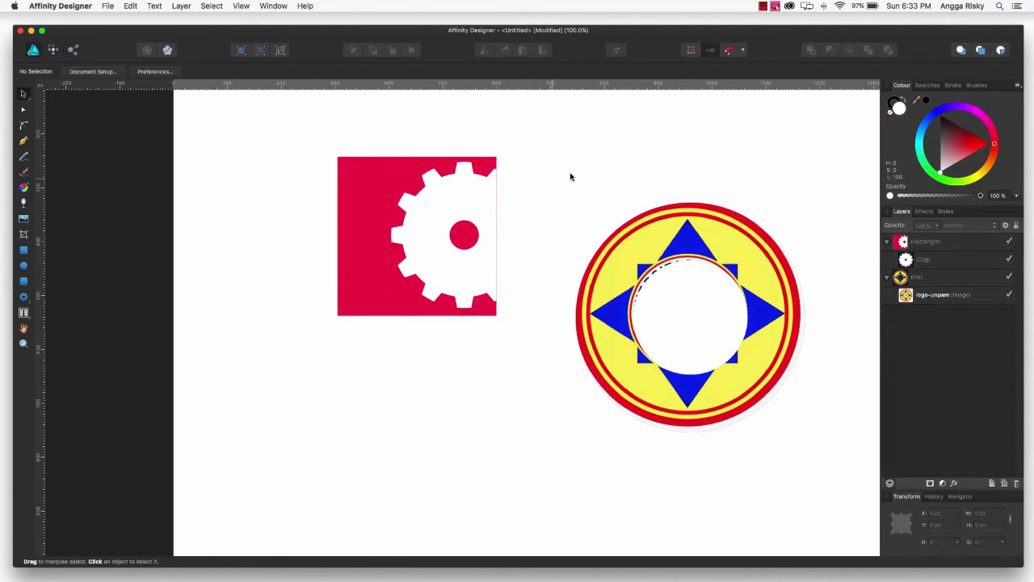
Scroll the view back out to see the whole page with the square and donut.
scroll(570, 176, "right", 5)
scroll(549, 201, "up", 3)
scroll(485, 226, "up", 2)
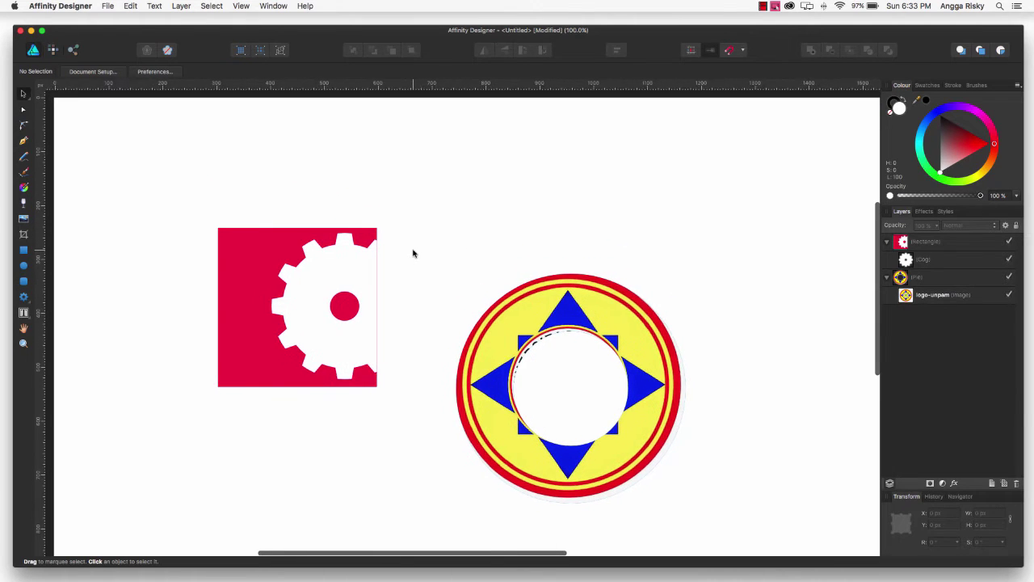
scroll(413, 254, "left", 2)
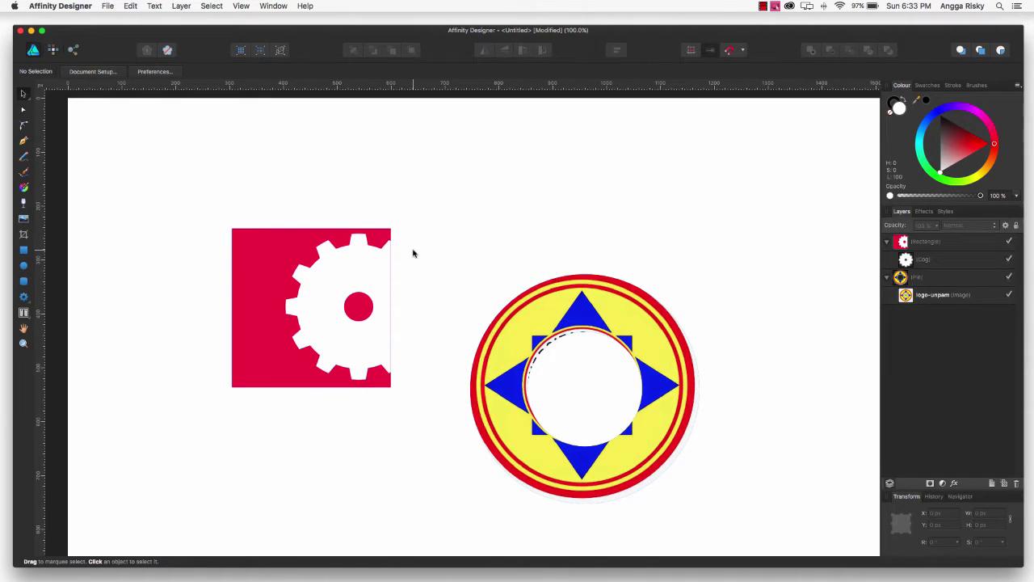
scroll(413, 254, "down", 3)
scroll(413, 254, "down", 1)
scroll(413, 254, "right", 2)
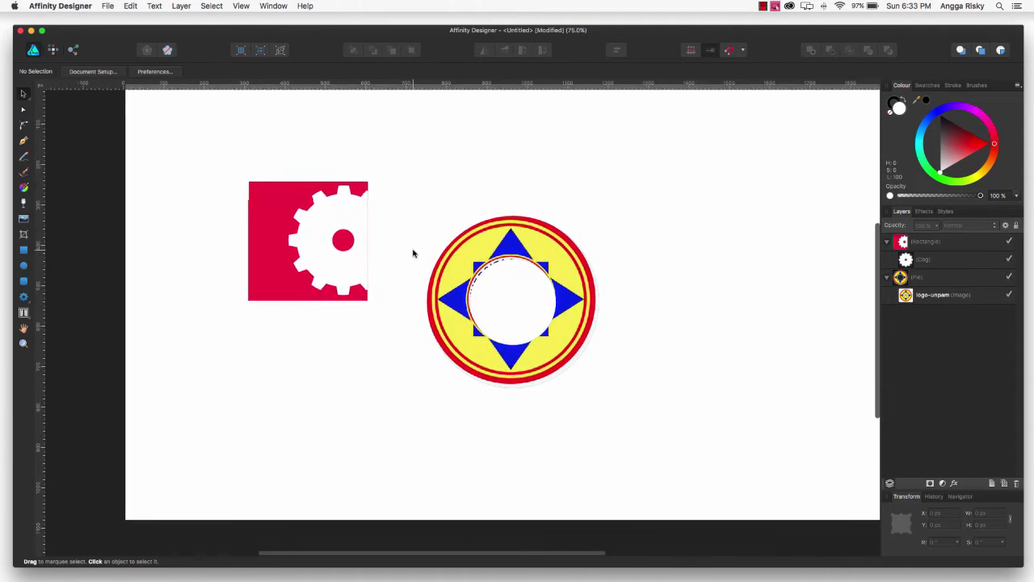
scroll(413, 254, "right", 2)
scroll(413, 254, "right", 2)
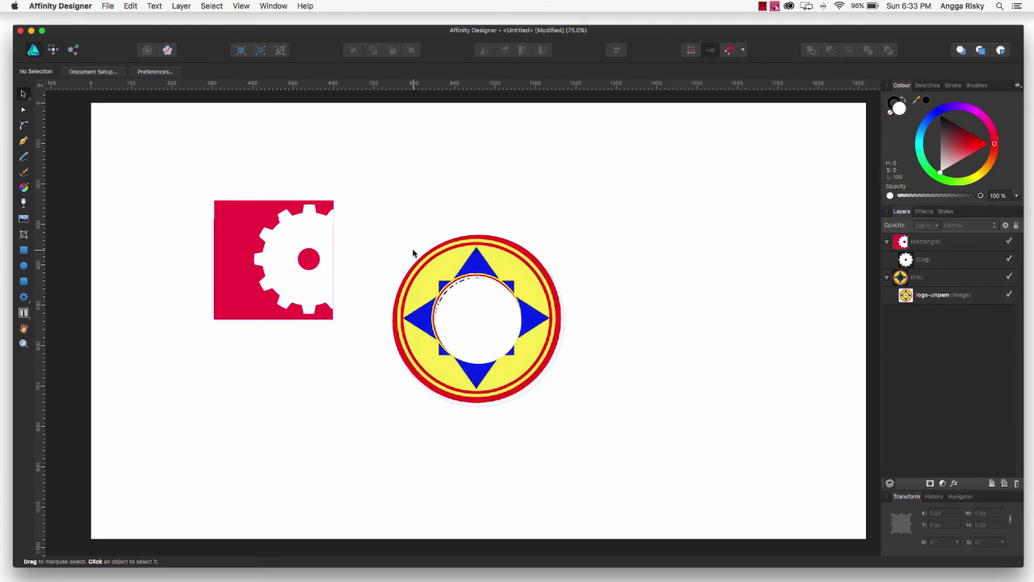
scroll(413, 253, "right", 2)
scroll(413, 252, "right", 1)
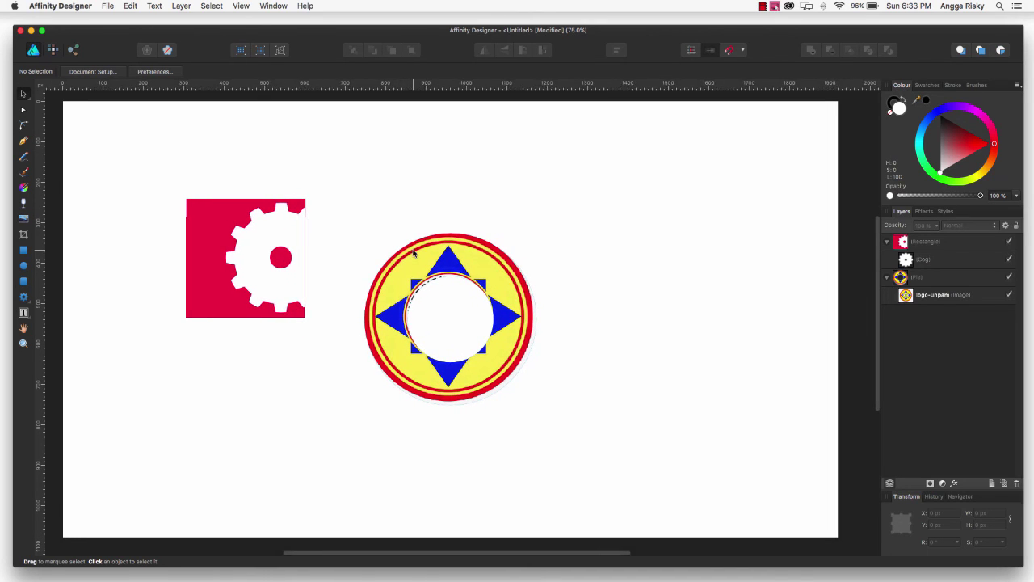
scroll(413, 253, "right", 1)
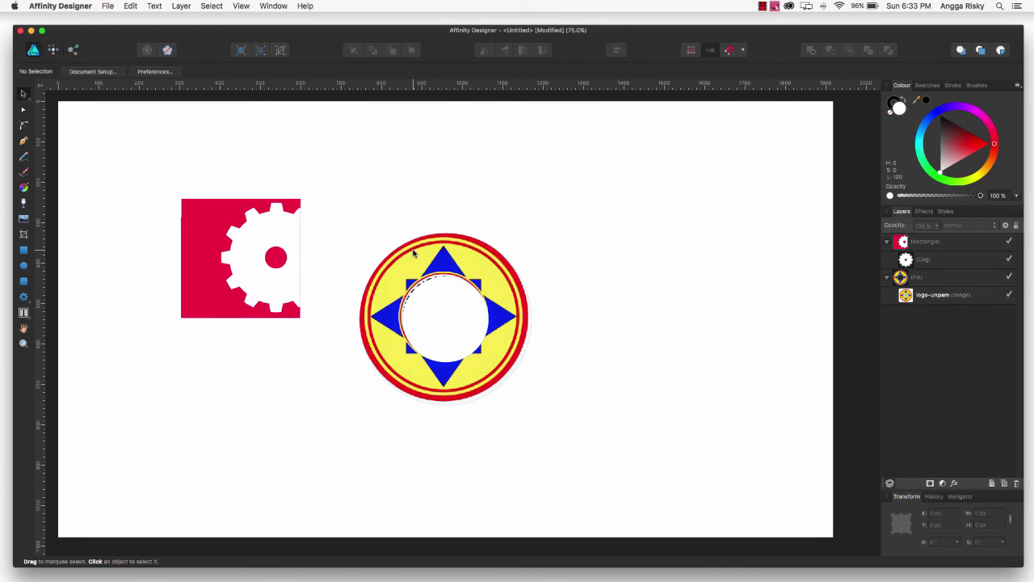